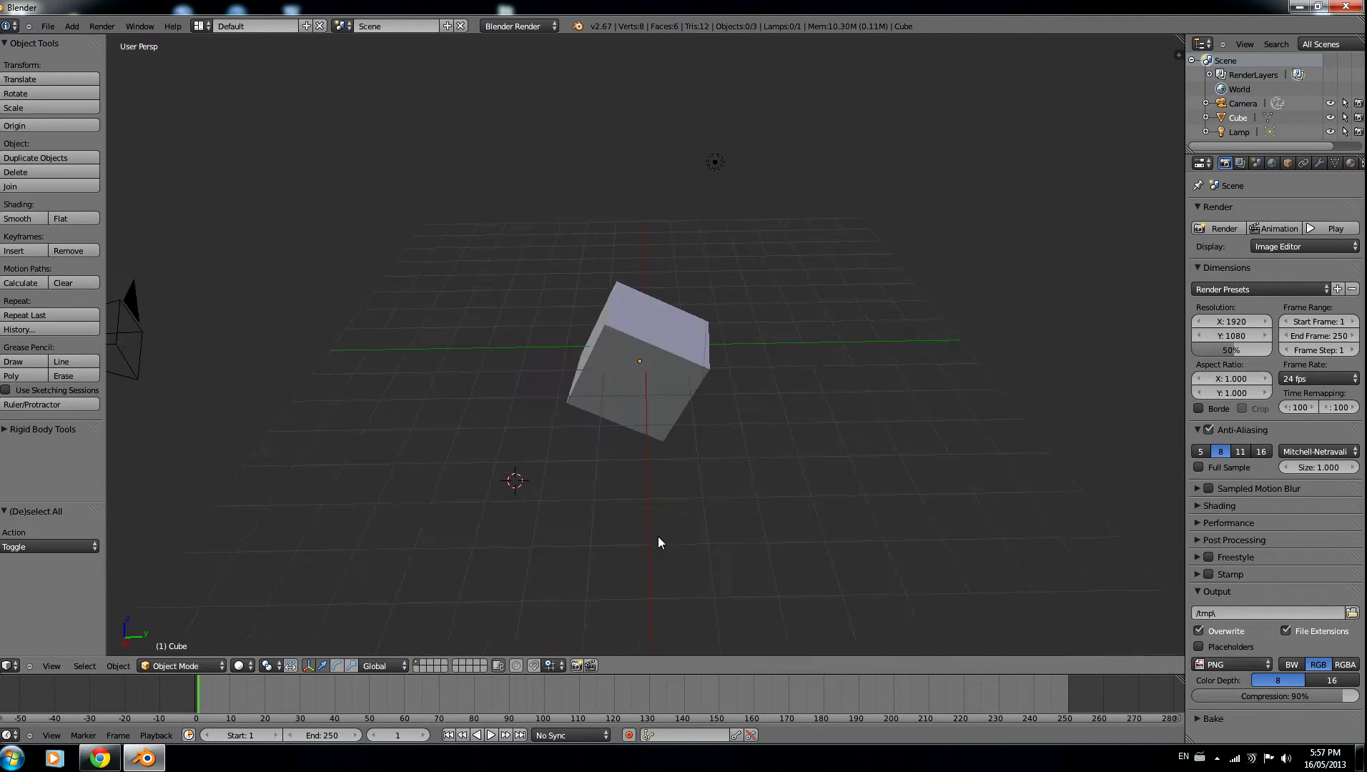
- Start a new default scene by reloading the start-up file
mouse_move(563, 412)
middle_mouse_down()
mouse_move(527, 390)
mouse_move(552, 371)
mouse_move(578, 381)
mouse_move(567, 398)
middle_mouse_up()
left_click(48, 26)
left_click(62, 39)
left_click(73, 46)
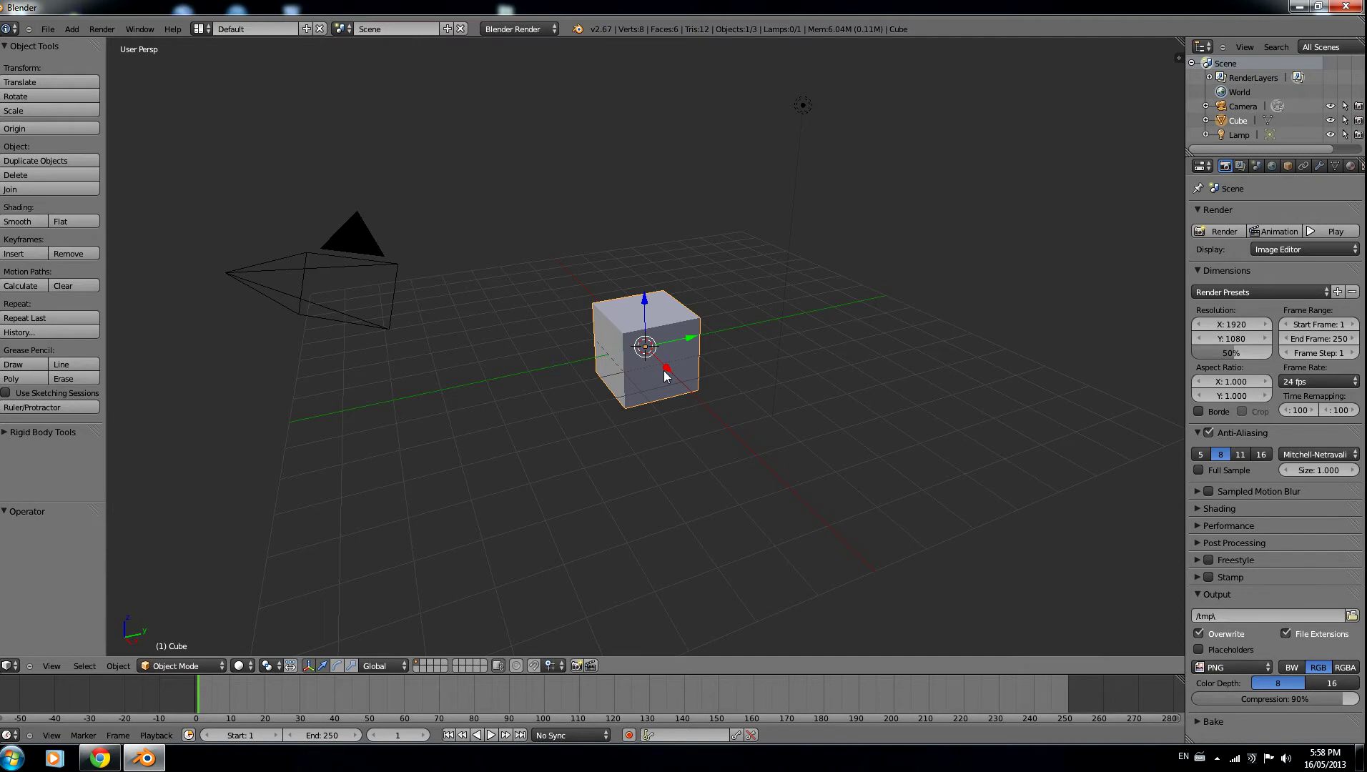
- Nudge the cube with its axis handles by about 0.105 along X, -0.029 along Y and 0.05 along Z
left_click_drag(668, 371, 695, 345)
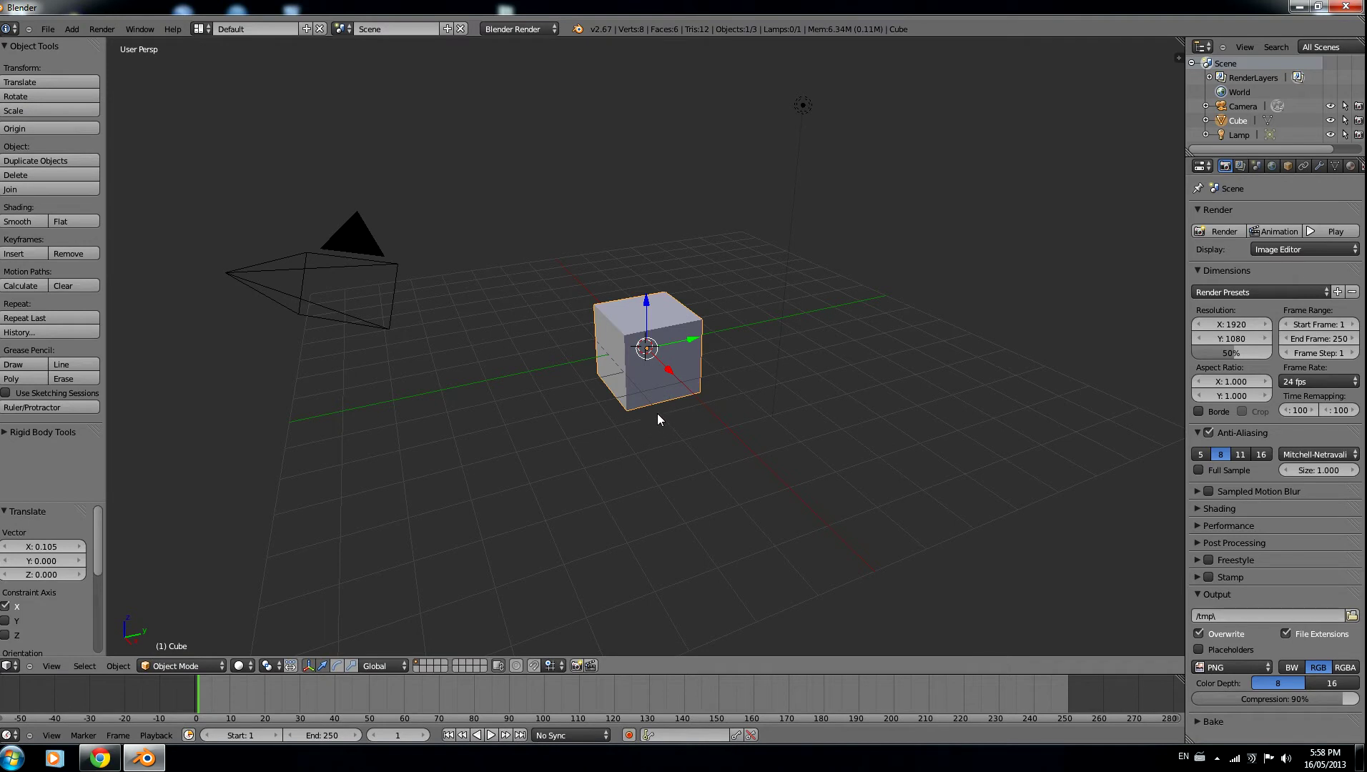
left_click(673, 373)
mouse_move(698, 342)
left_mouse_down()
mouse_move(806, 323)
mouse_move(934, 276)
mouse_move(692, 329)
left_mouse_up()
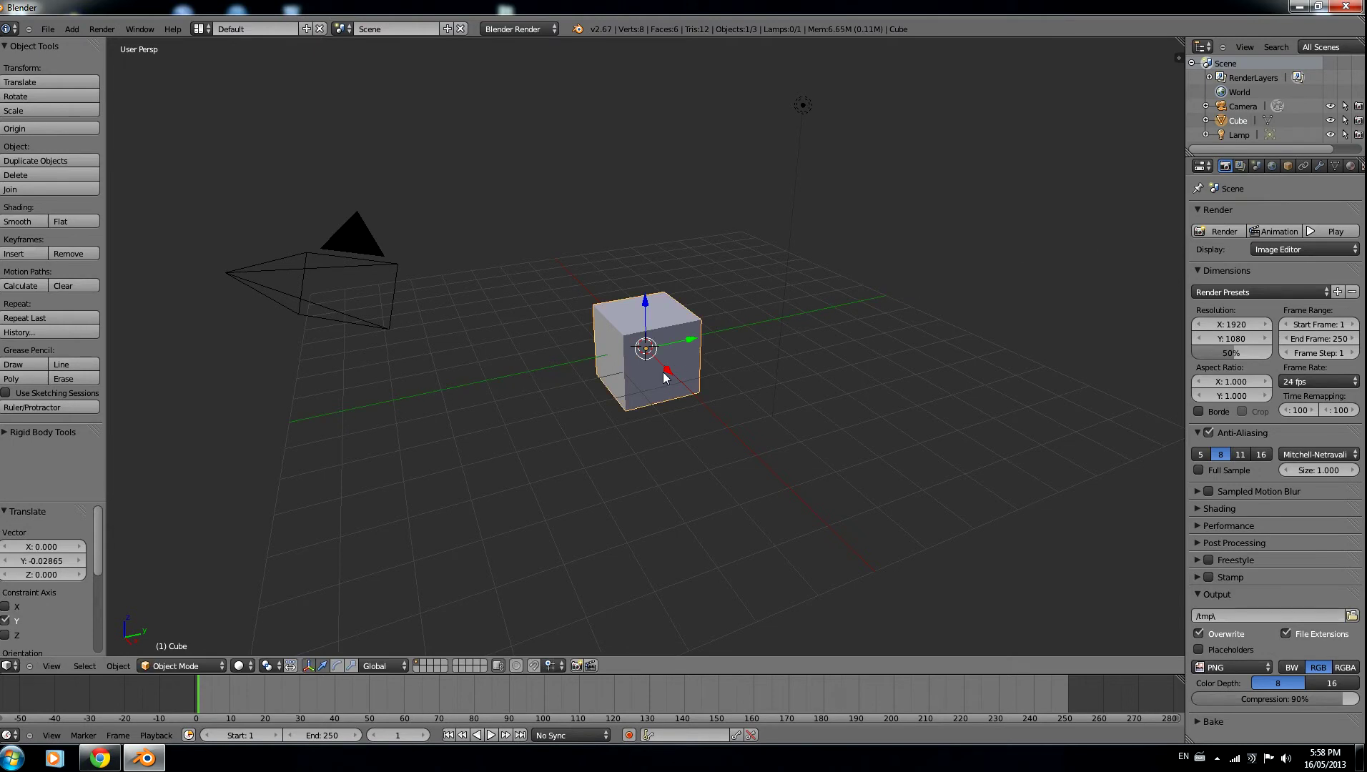
mouse_move(648, 308)
left_mouse_down()
mouse_move(669, 95)
mouse_move(673, 304)
left_mouse_up()
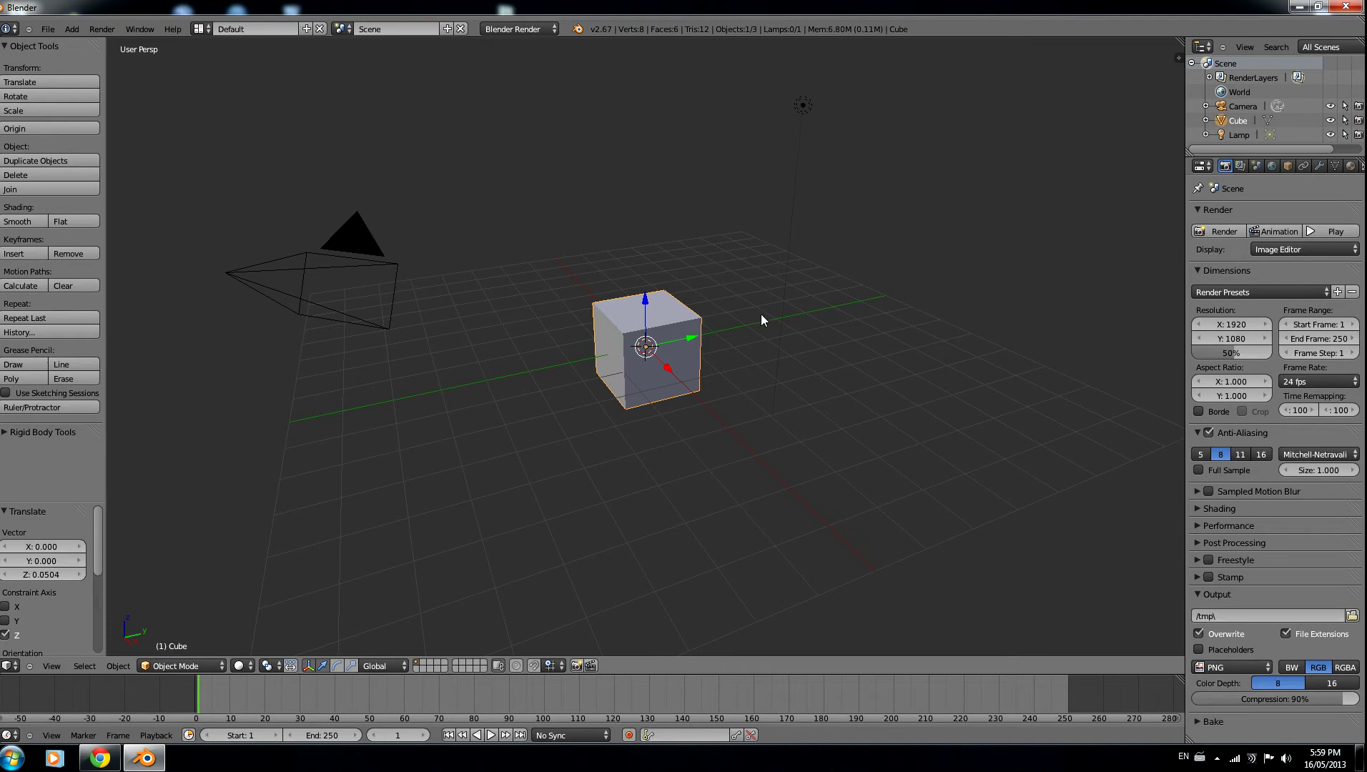
scroll(672, 335, "up", 5)
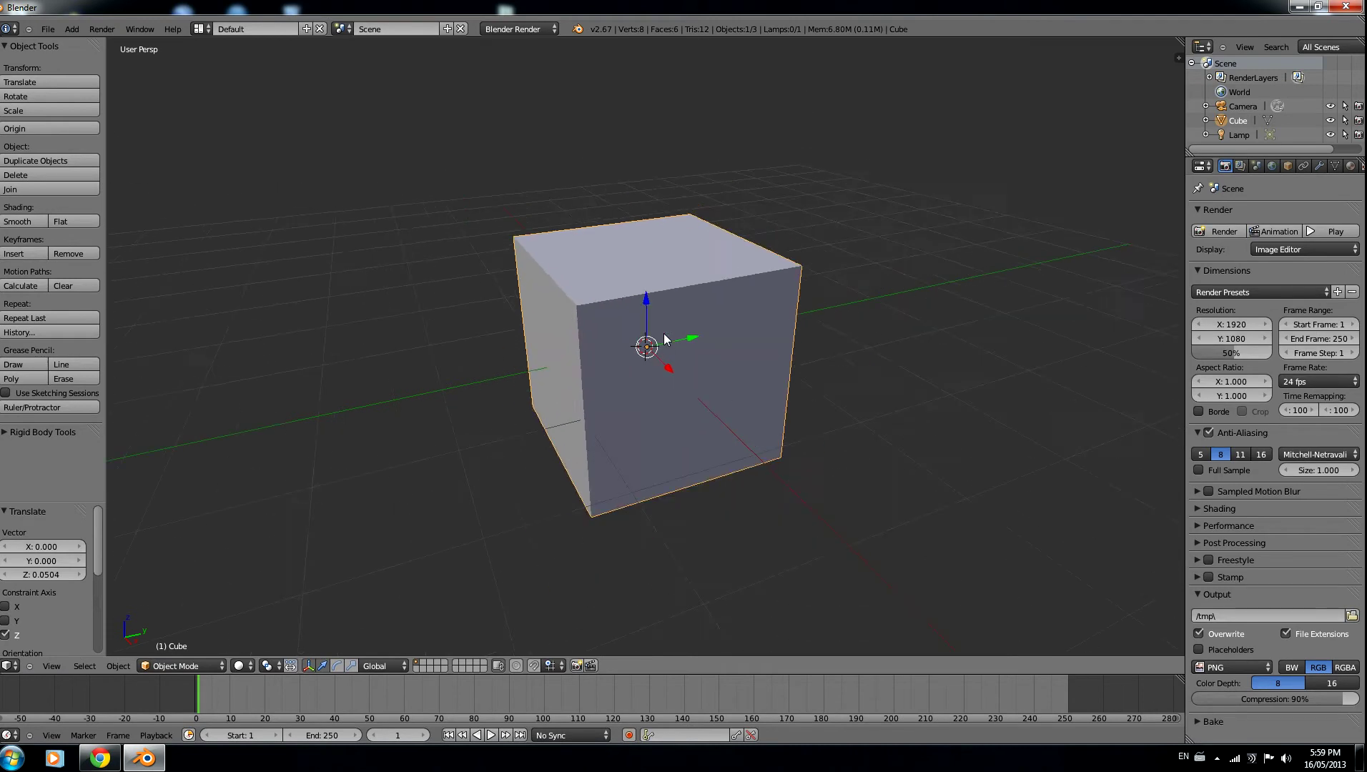
scroll(665, 339, "down", 5)
scroll(664, 339, "up", 3)
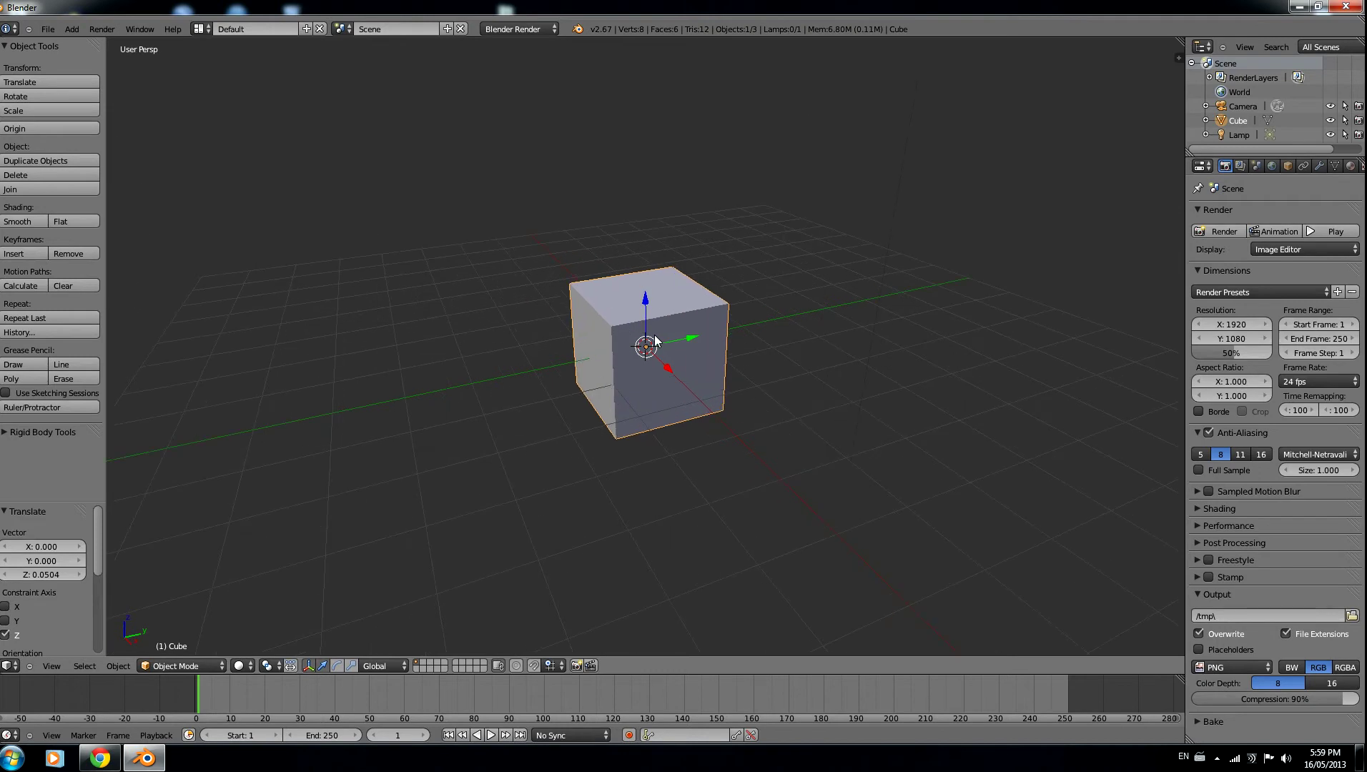
scroll(653, 338, "down", 1)
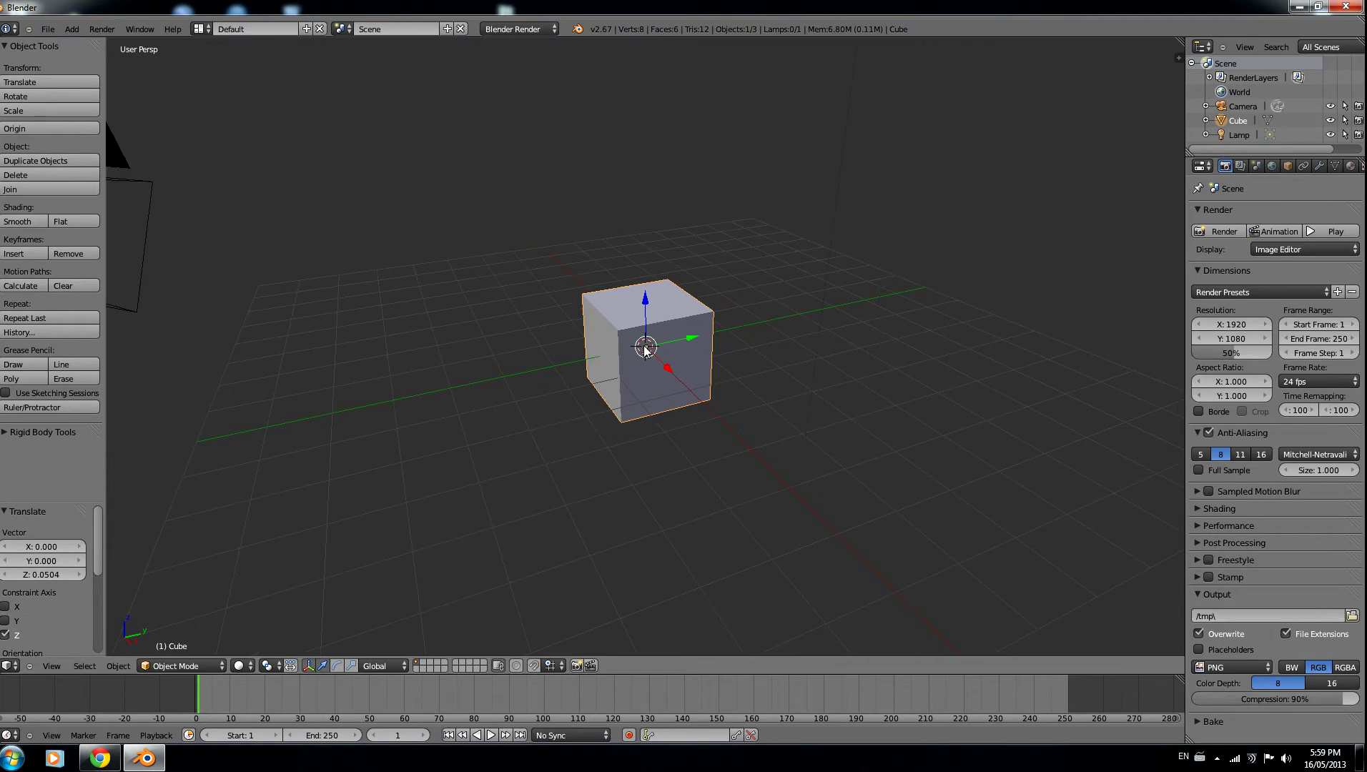
scroll(647, 354, "down", 1)
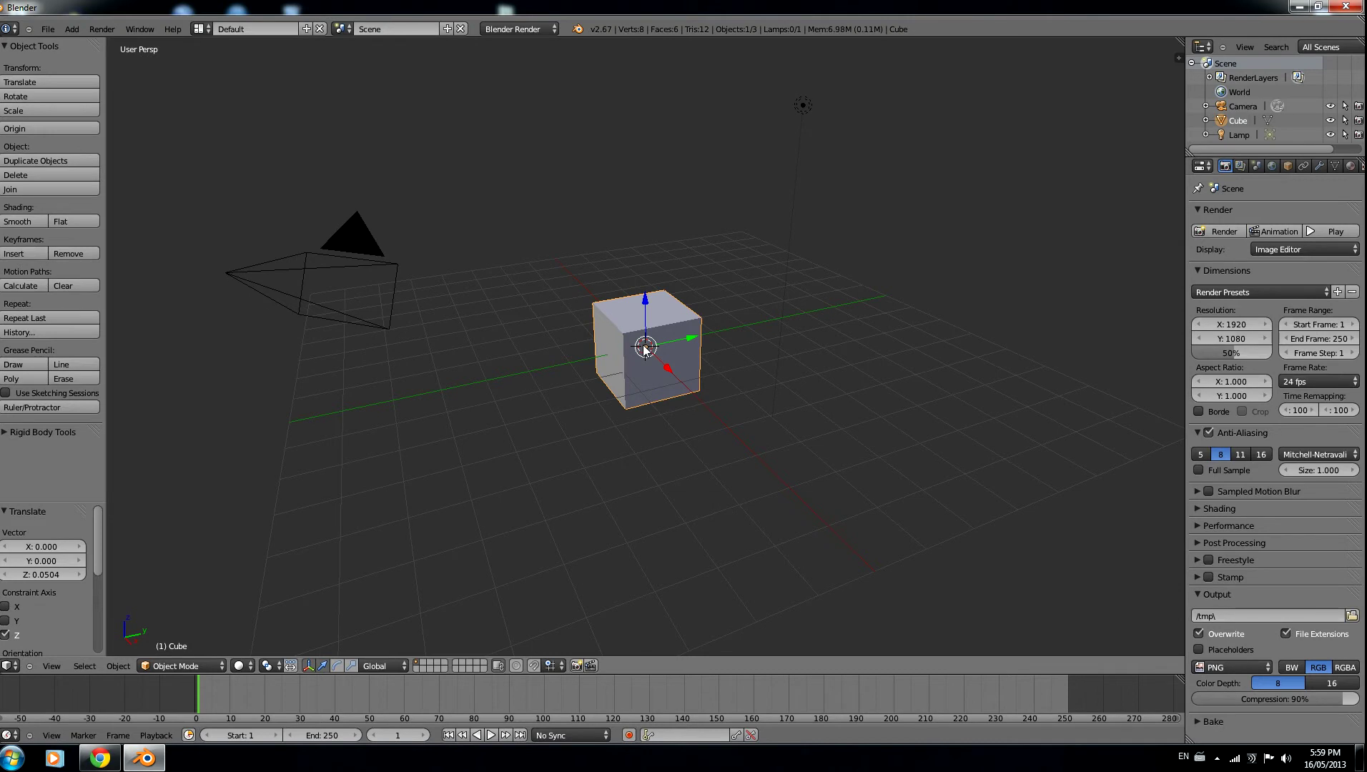
- Grab the cube and move it freely up above the camera, and return it to the 3D cursor at the grid centre
key("g")
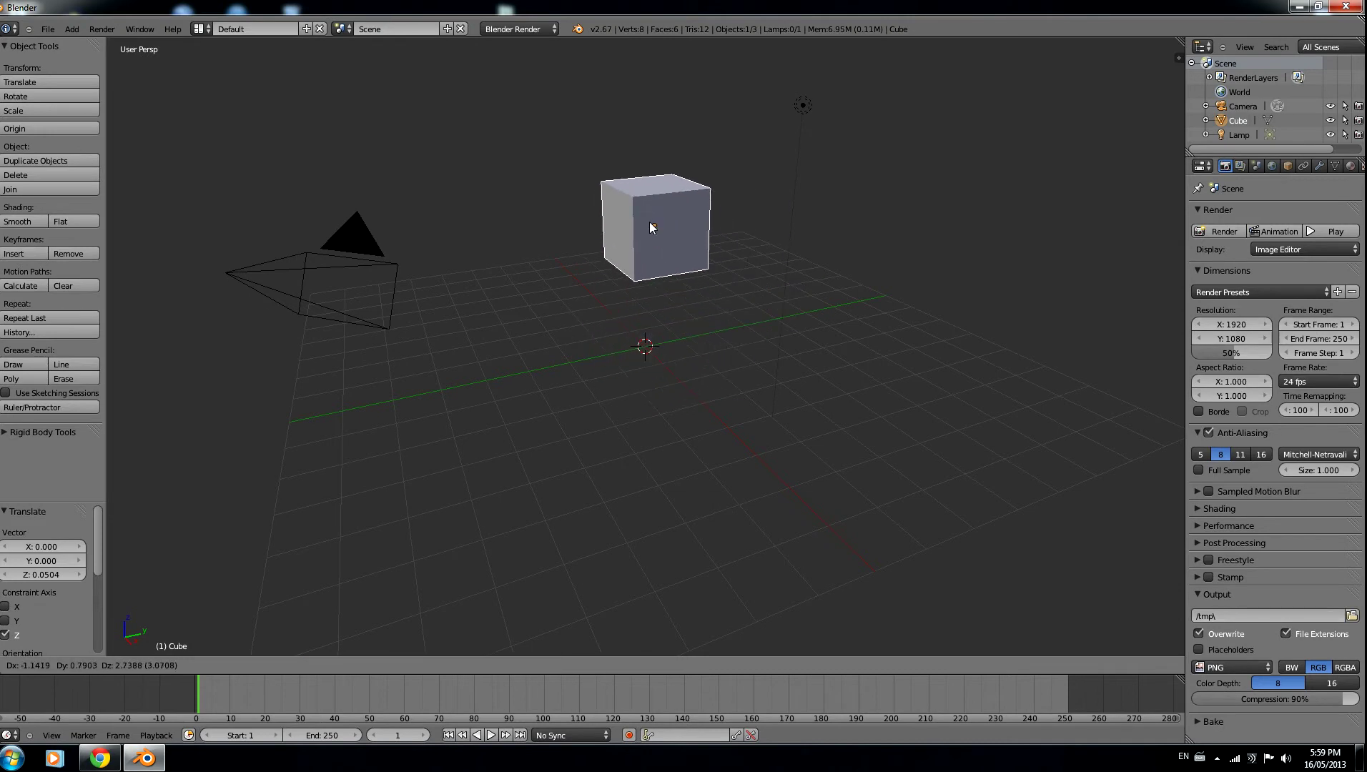
key("Escape")
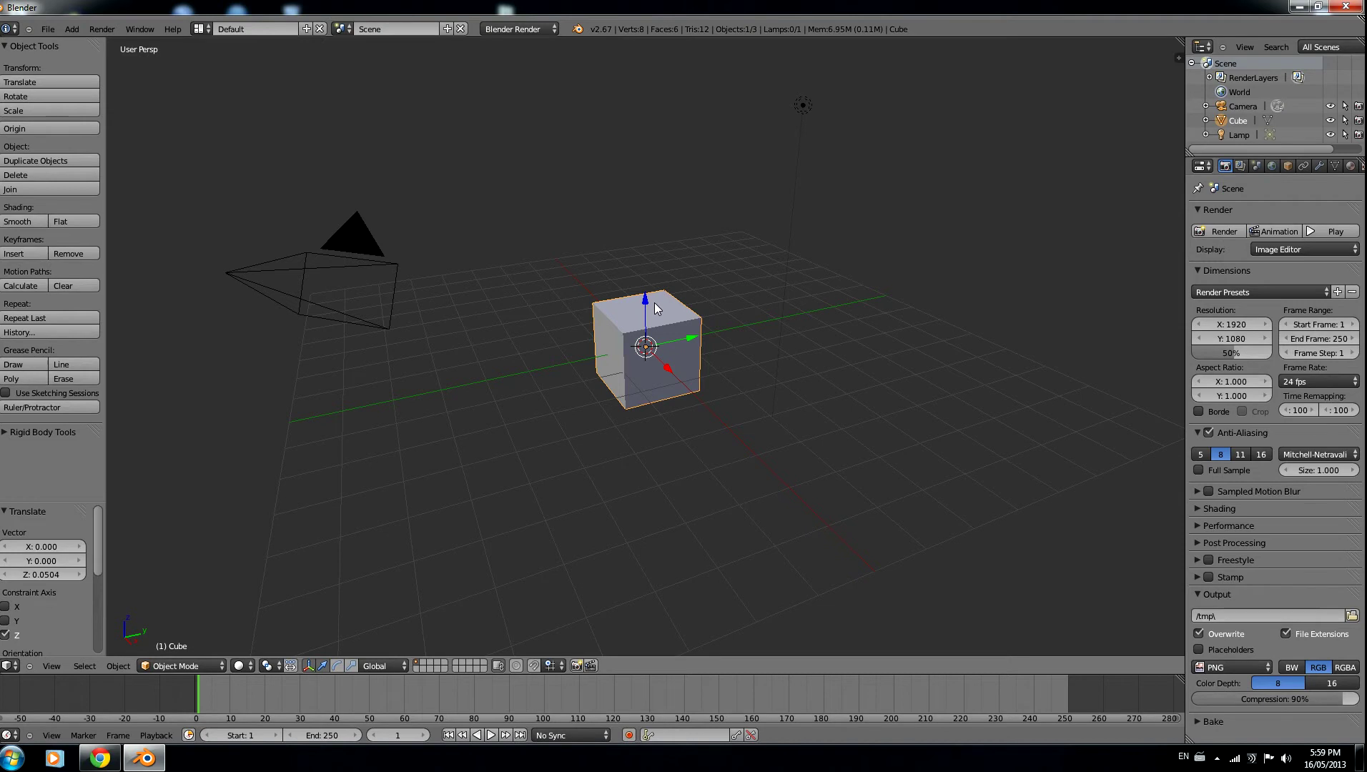
key("g")
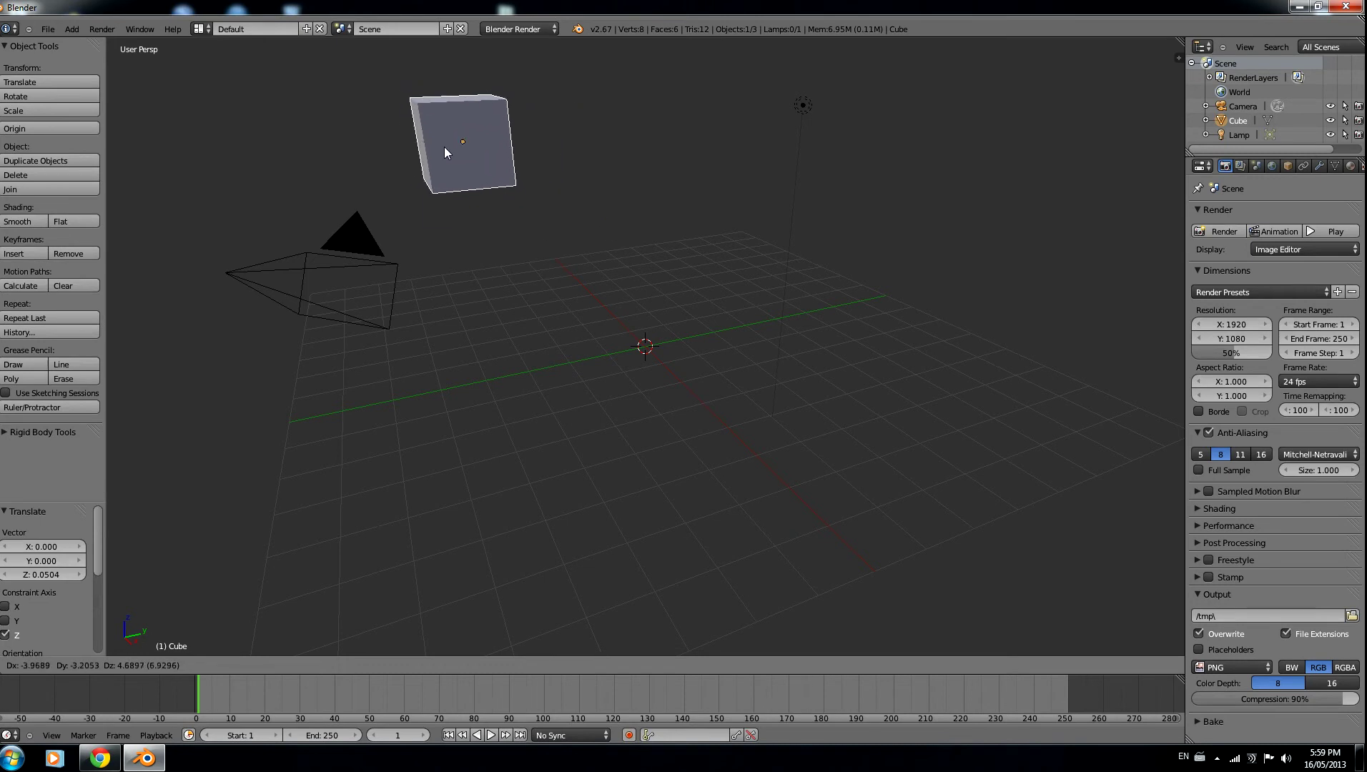
left_click(429, 147)
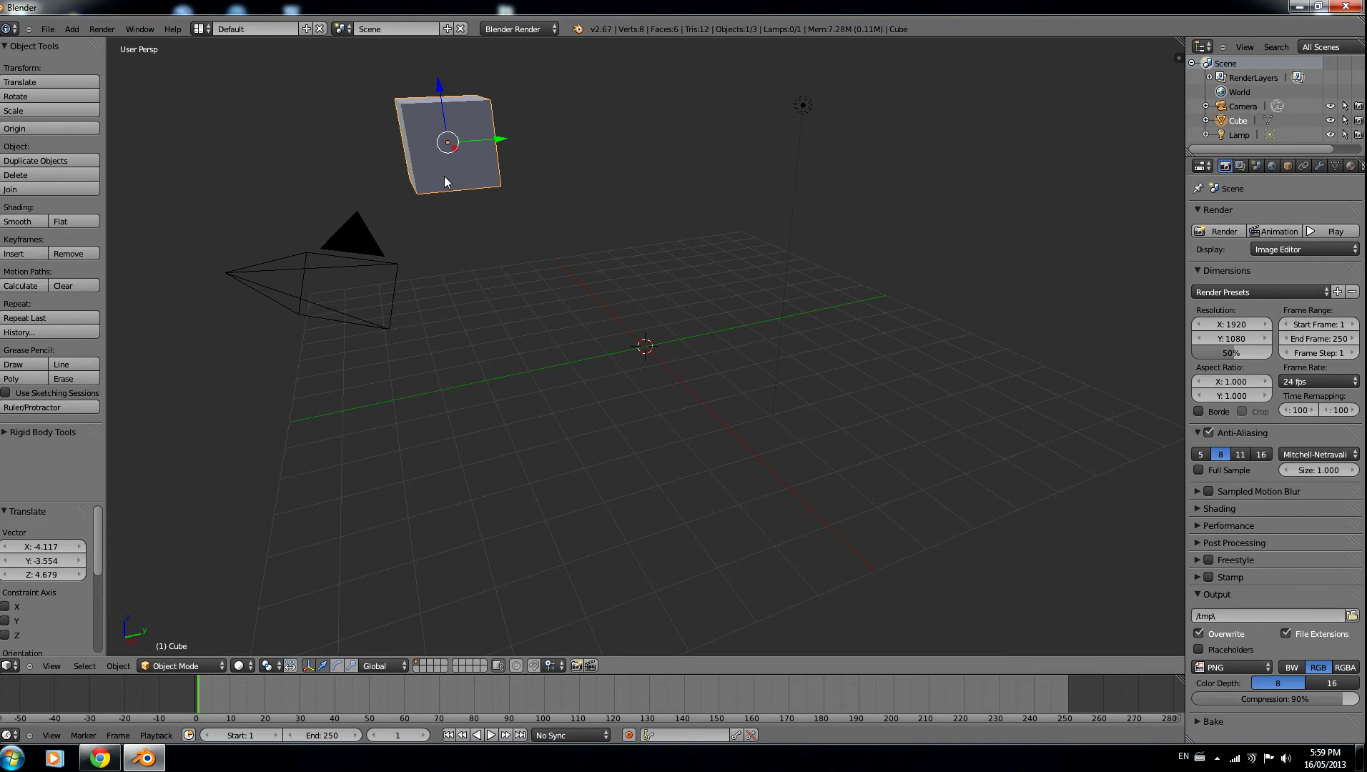
key("g")
left_click(627, 206)
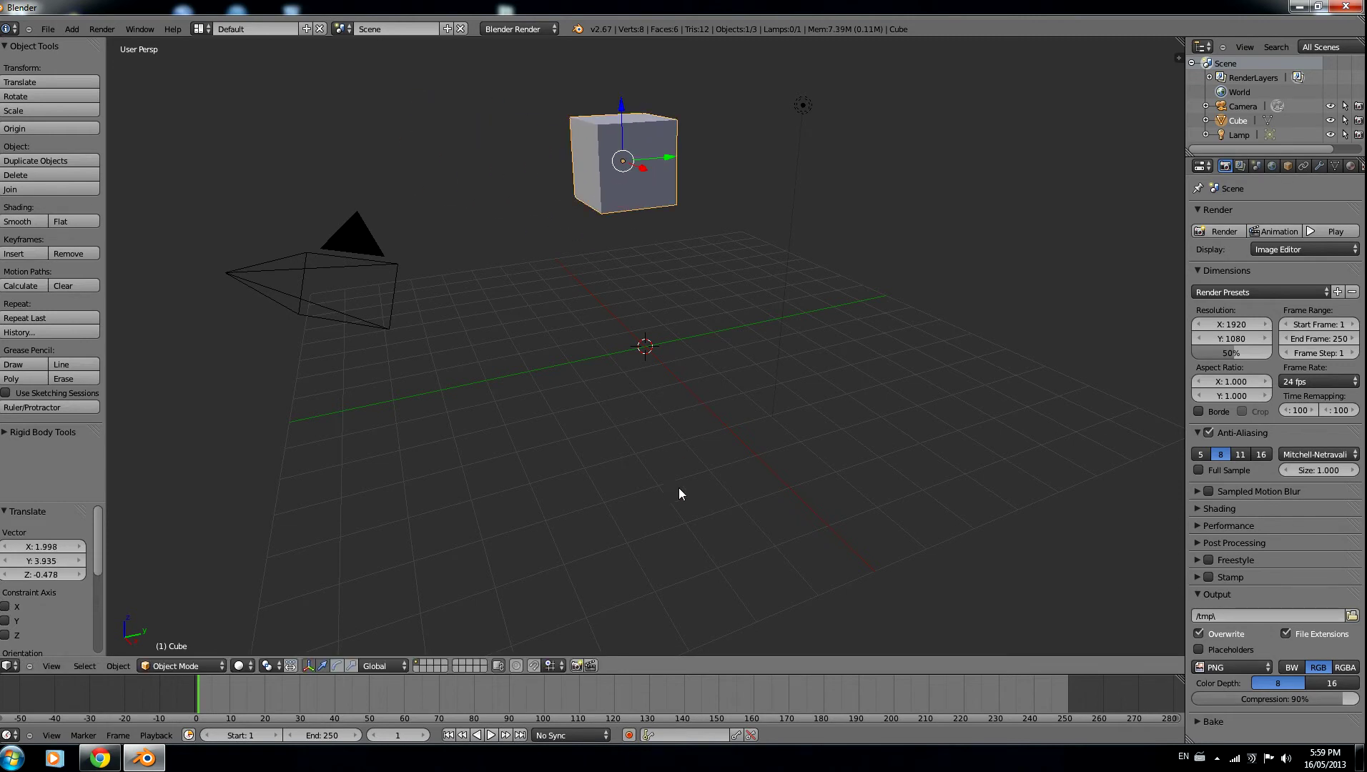
key("g")
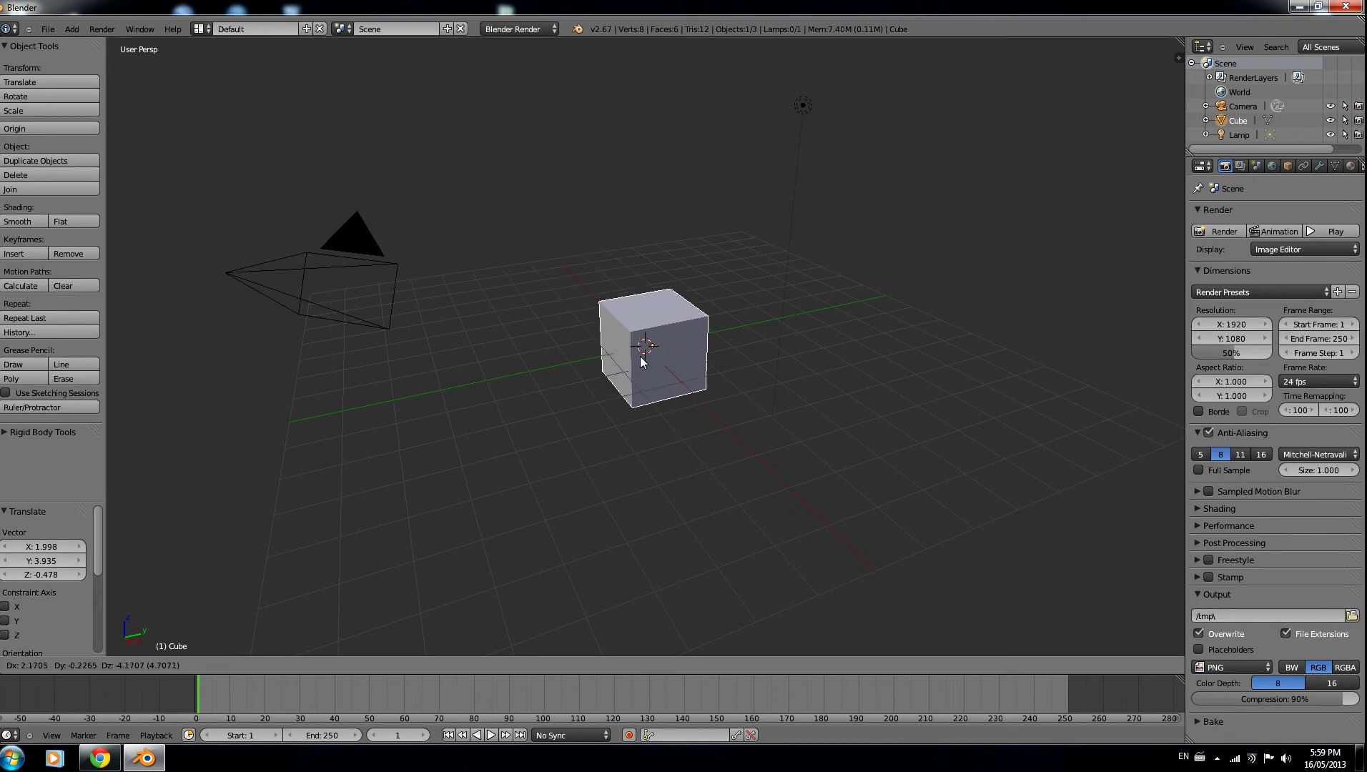
left_click(641, 358)
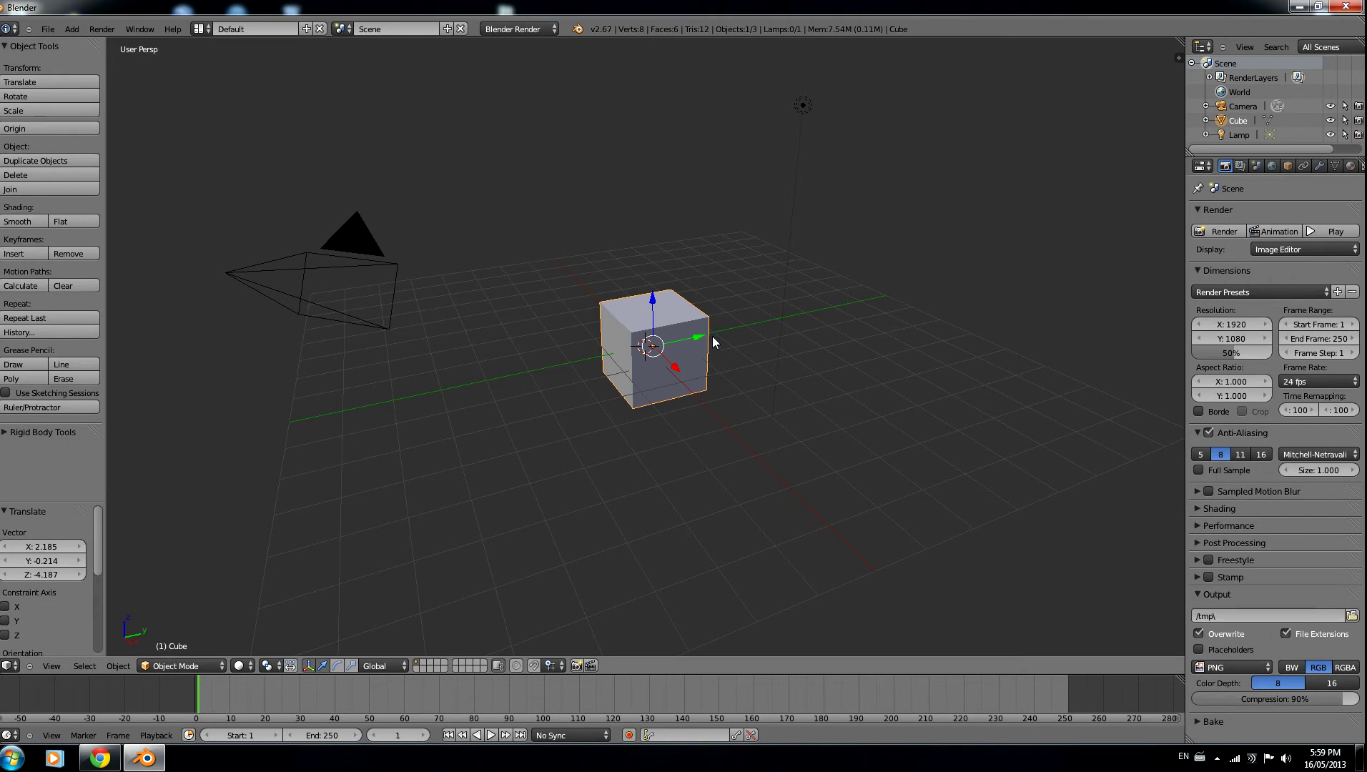
- Move the cube constrained to single axes: about -0.24 along X, 0.82 along Z and -0.23 along Y
key("g")
key("x")
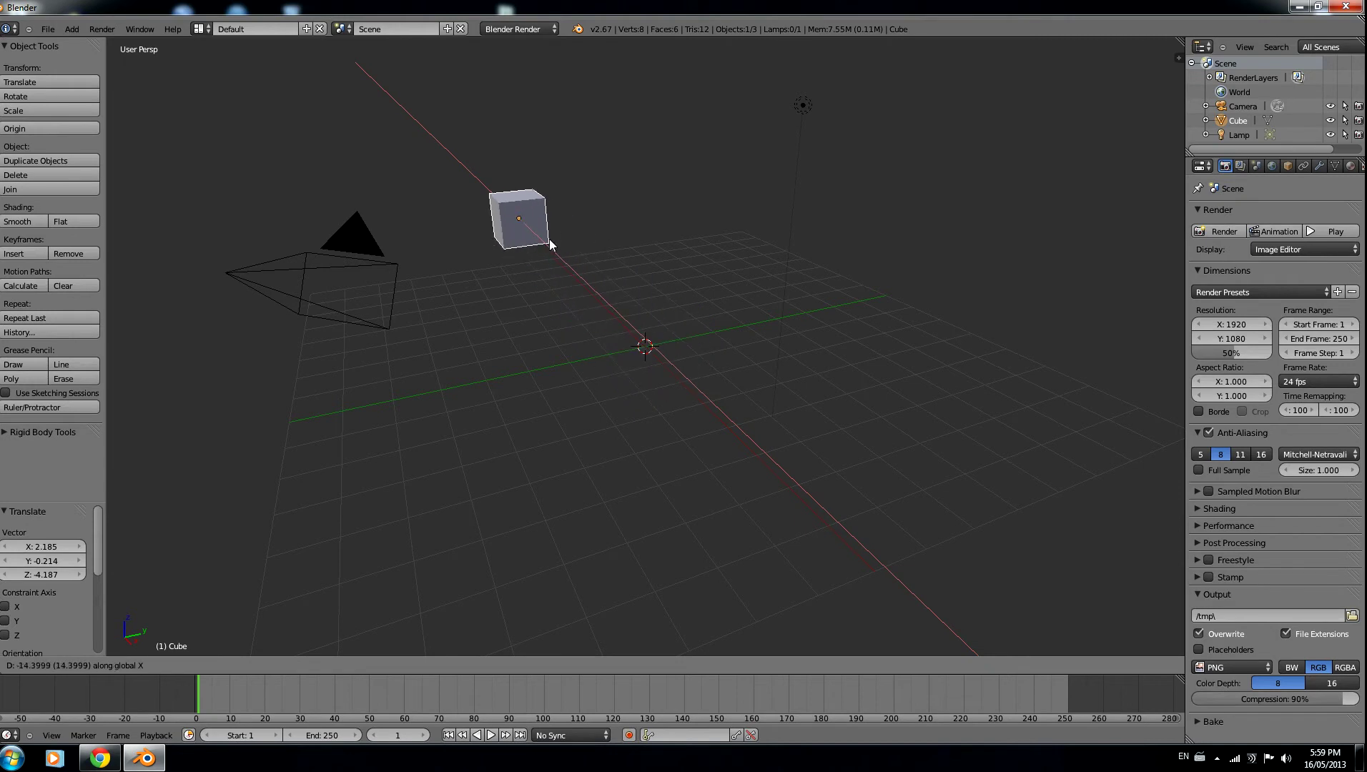
left_click(658, 387)
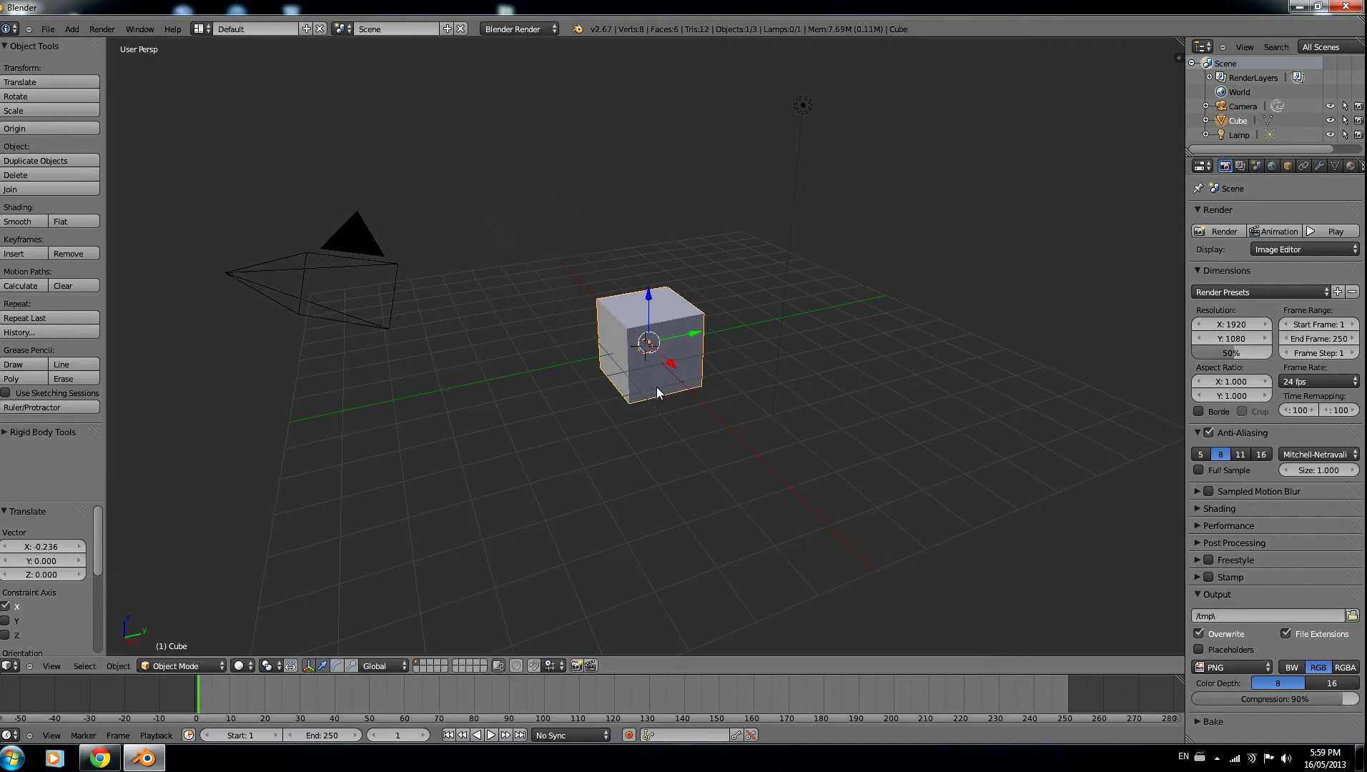
key("g")
key("z")
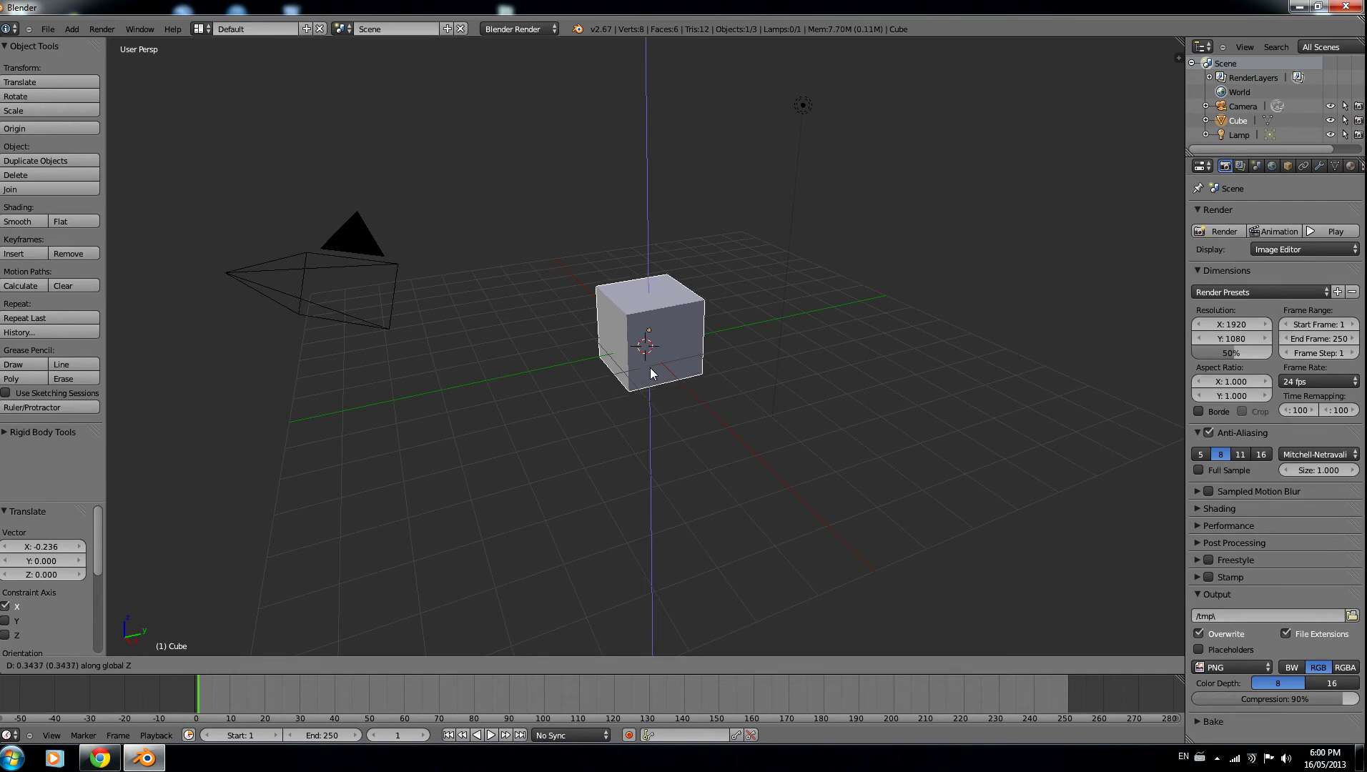
left_click(646, 364)
key("g")
key("y")
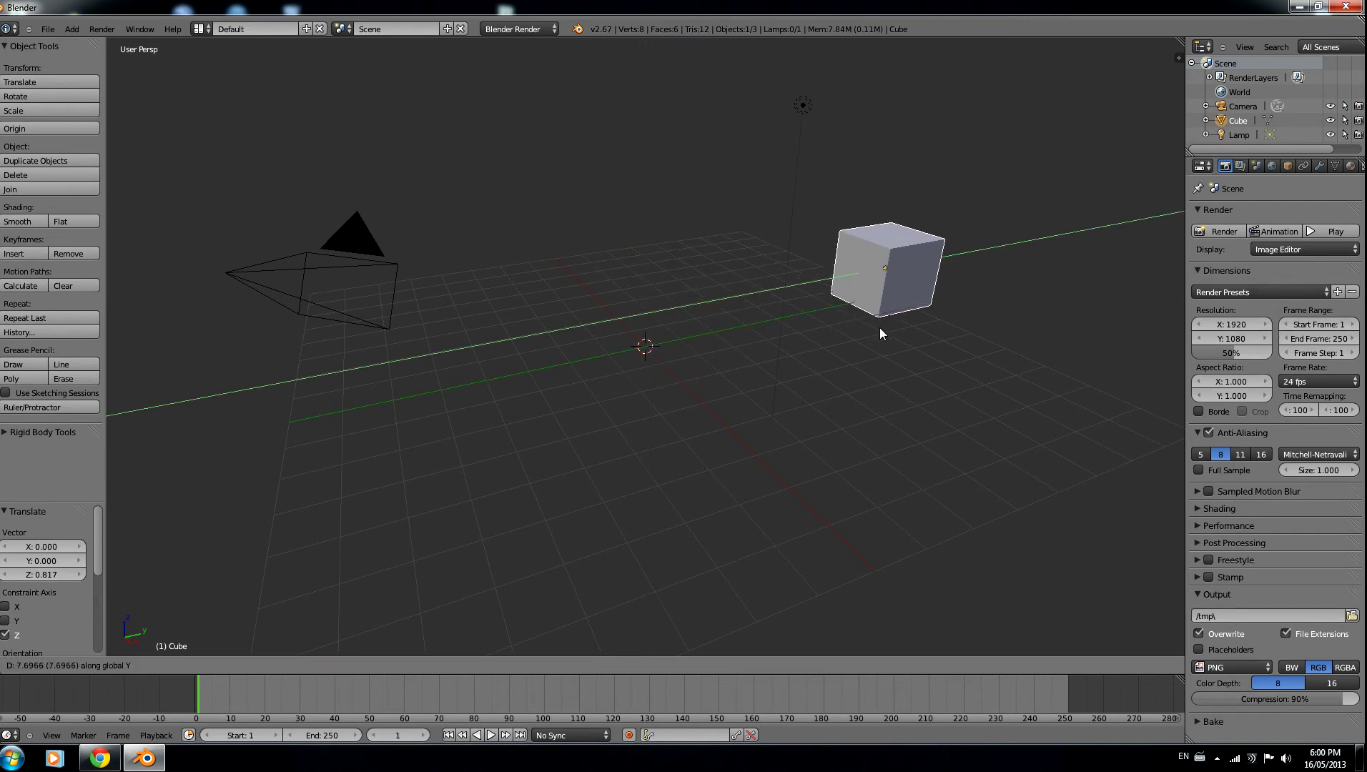
left_click(634, 343)
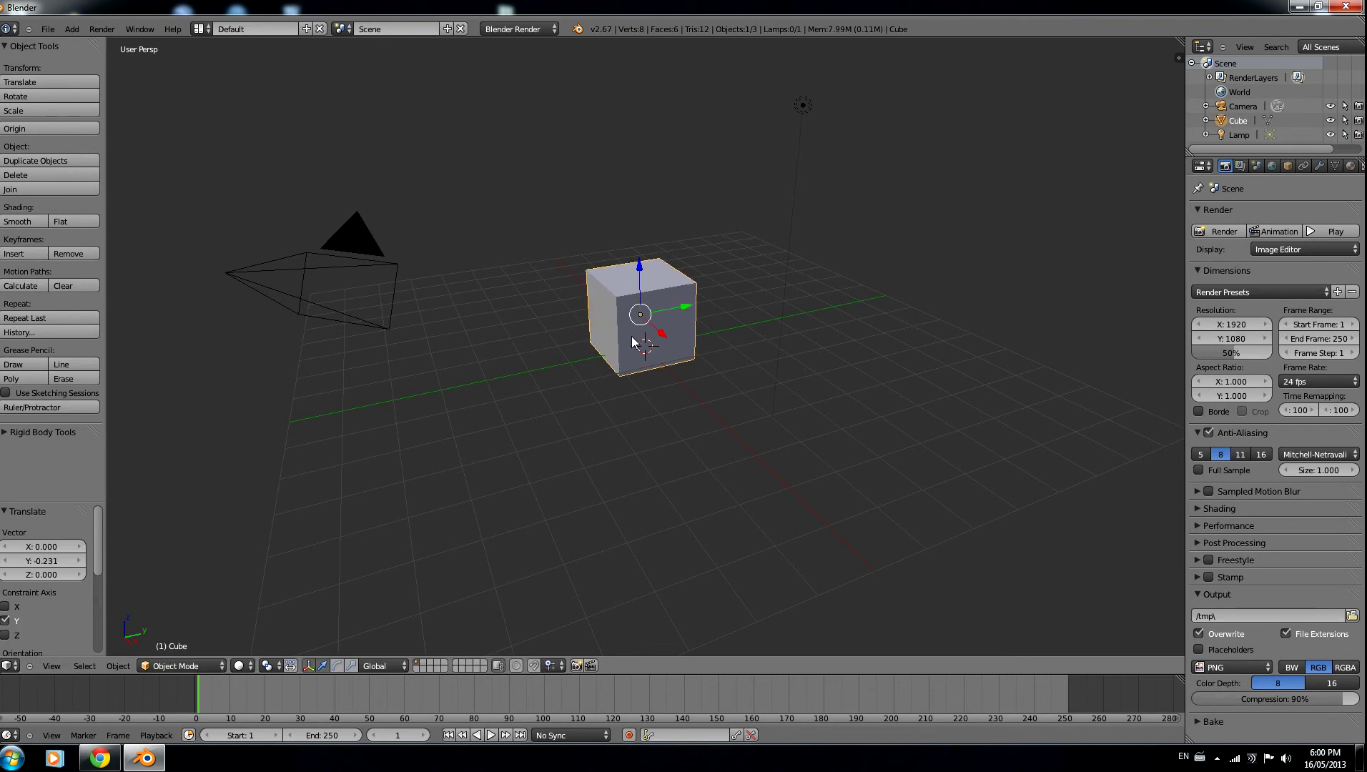
- Scale the cube uniformly on all axes by a factor of about 1.34
mouse_move(746, 420)
middle_mouse_down()
mouse_move(686, 374)
mouse_move(717, 370)
mouse_move(695, 396)
mouse_move(718, 427)
mouse_move(770, 409)
mouse_move(719, 416)
middle_mouse_up()
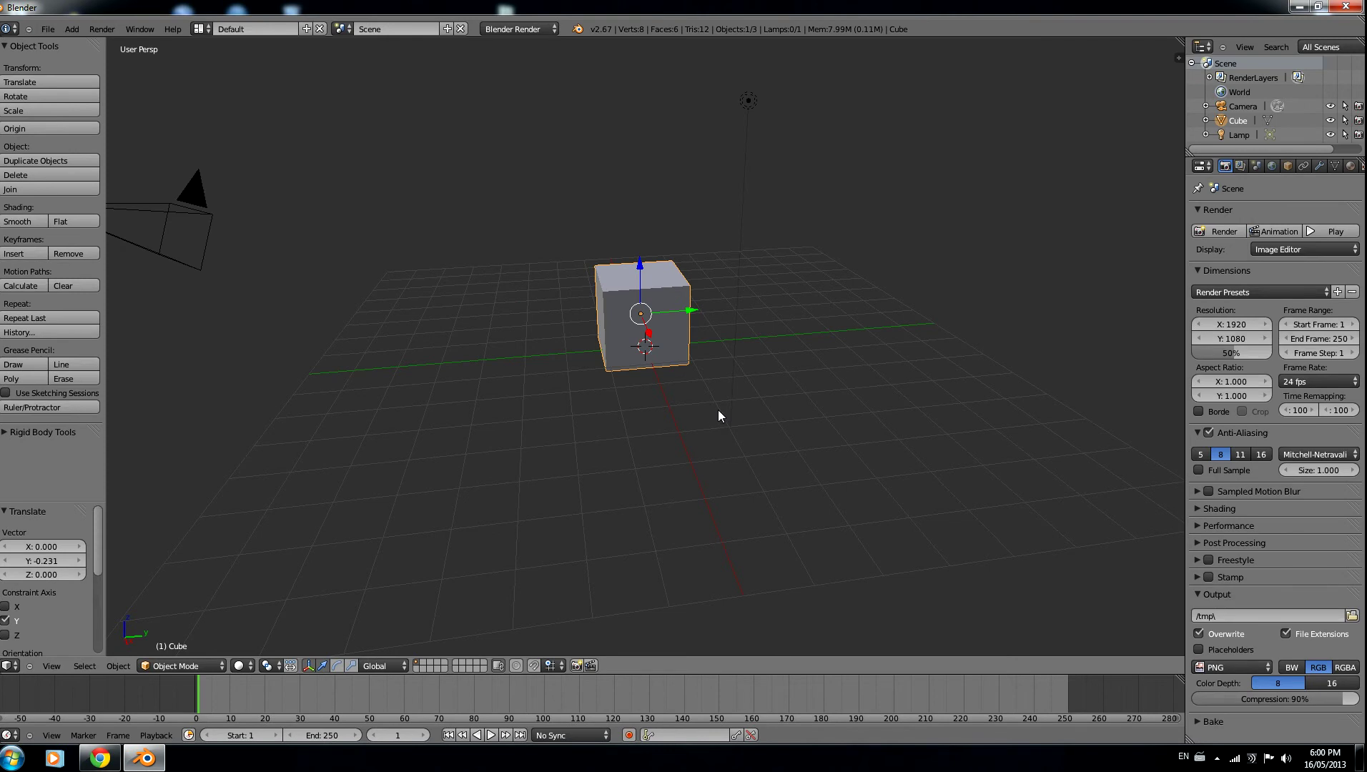
key("s")
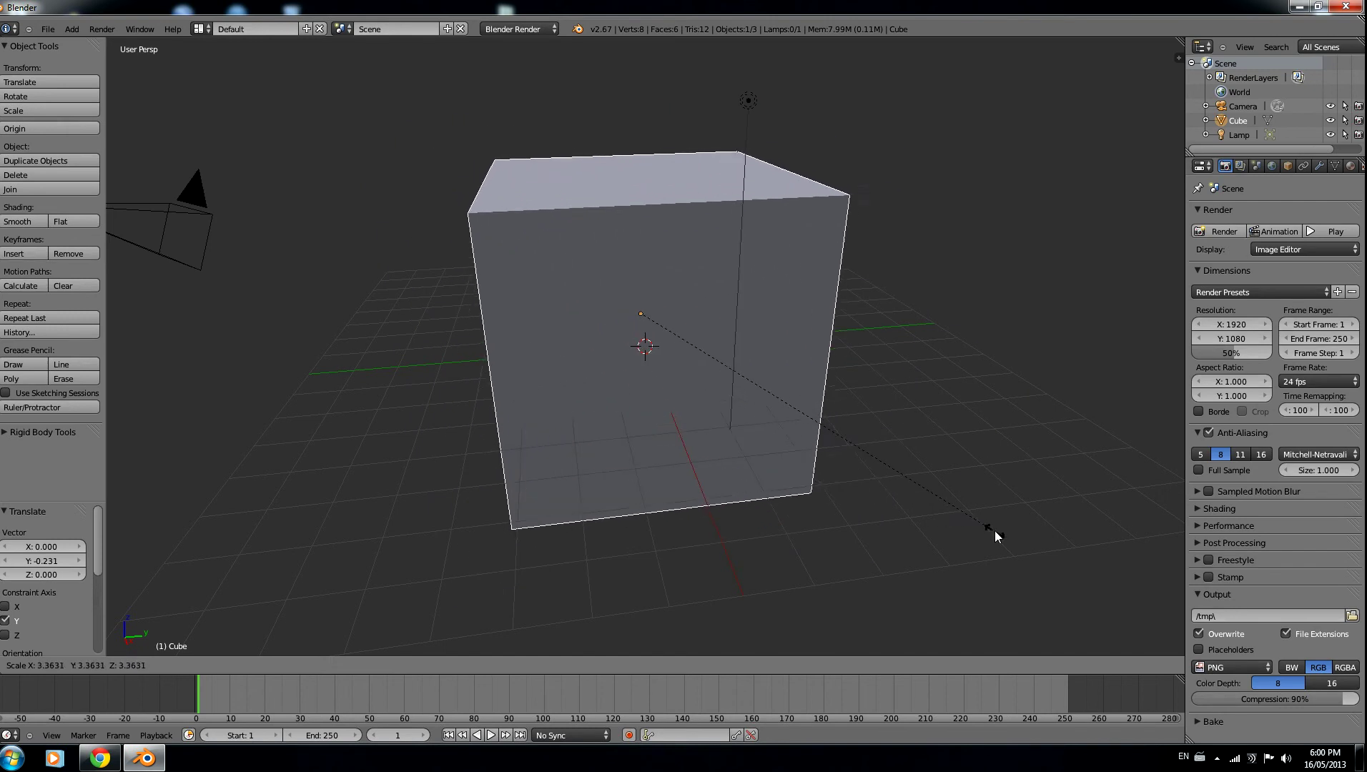
left_click(771, 413)
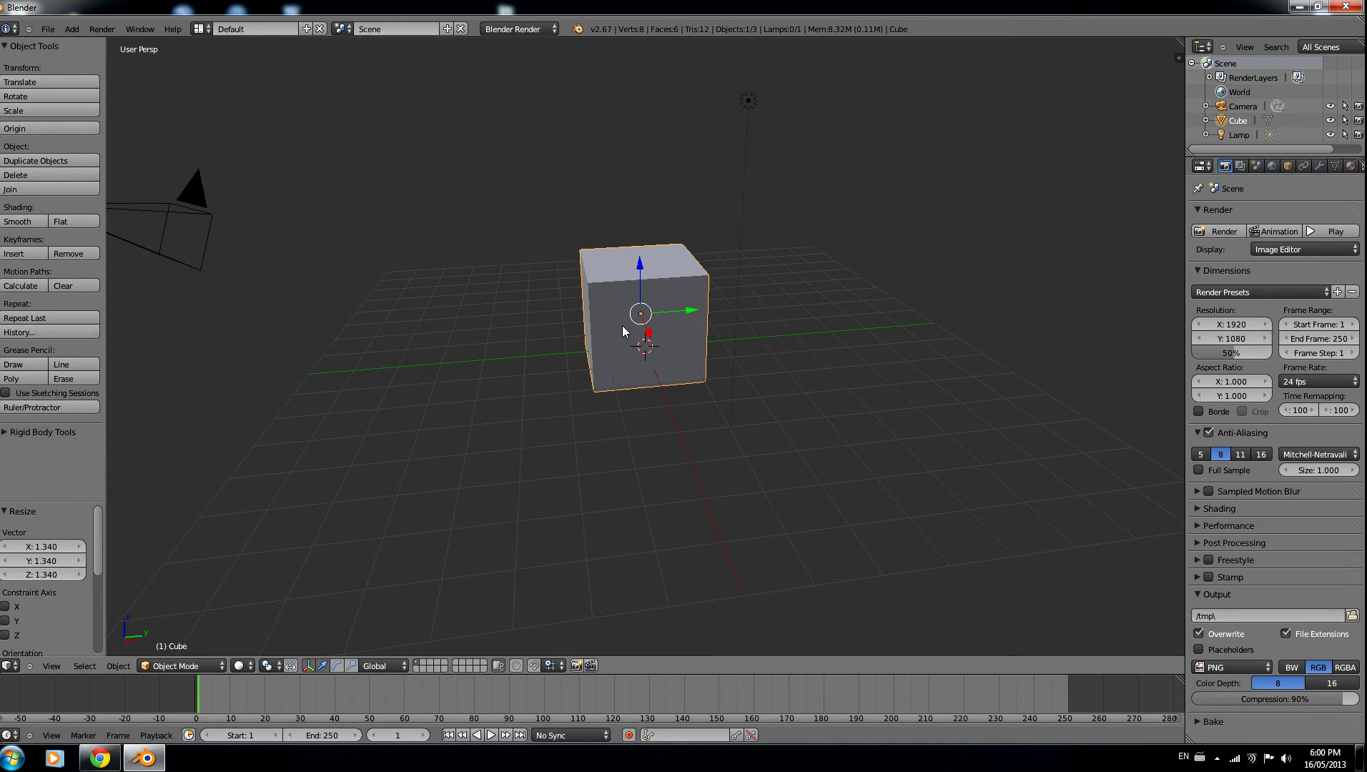
- Scale the cube one axis at a time by about 1.43 along Z, -5.05 along X and 4.19 along Y
key("s")
key("z")
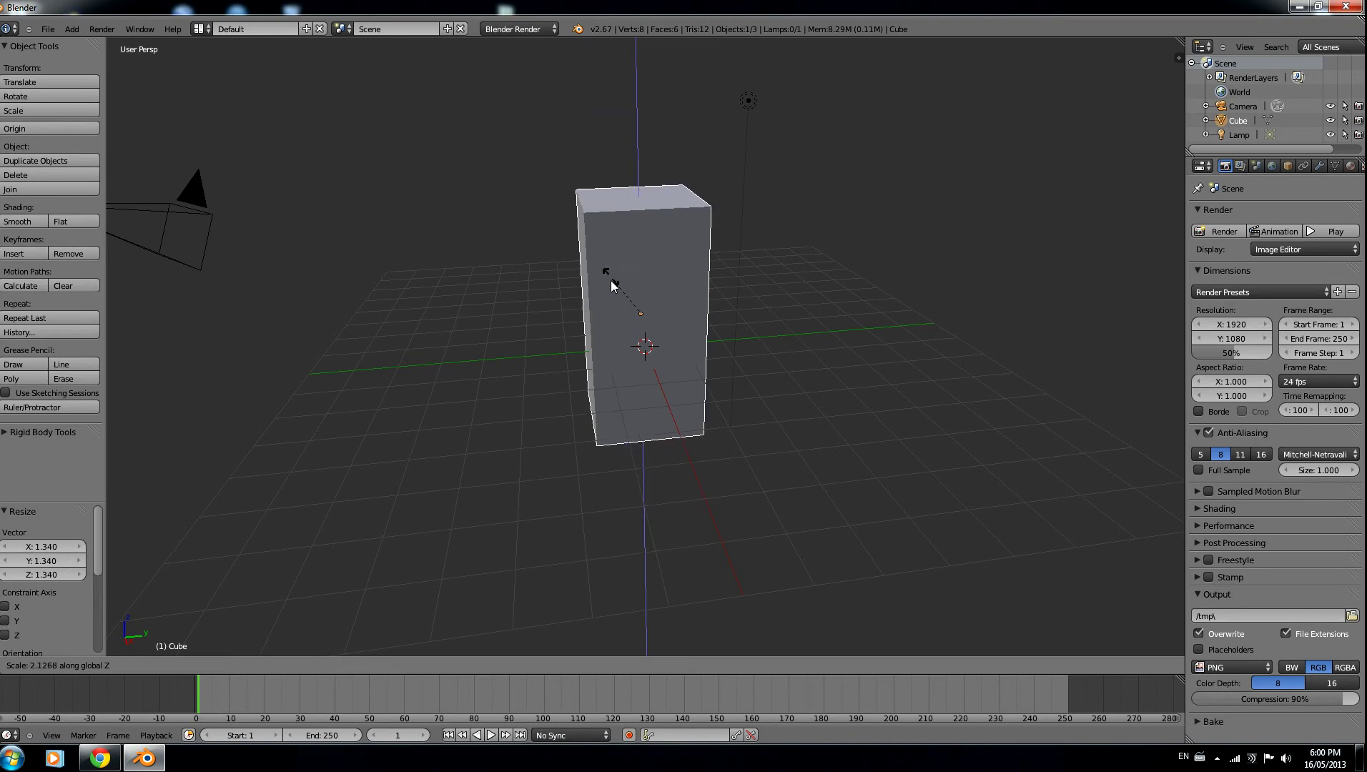
left_click(610, 302)
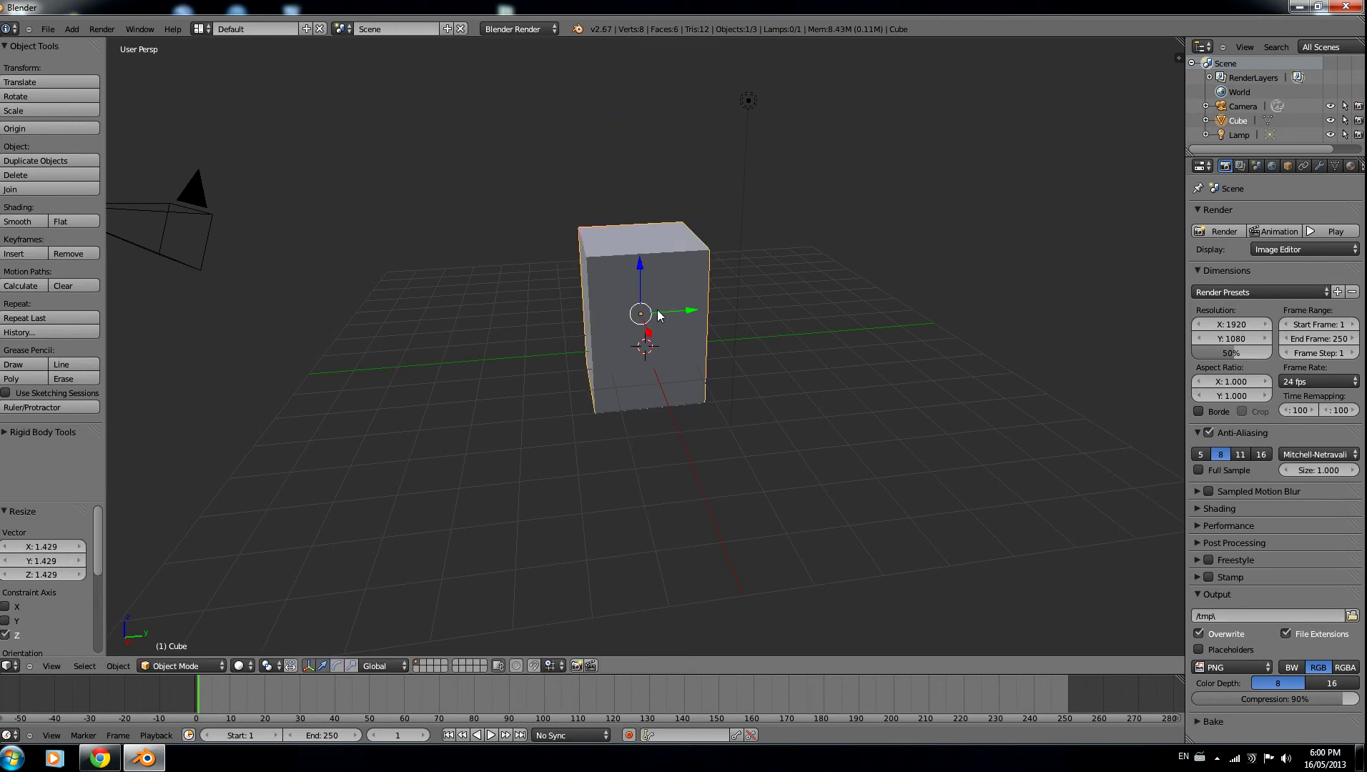
key("s")
key("x")
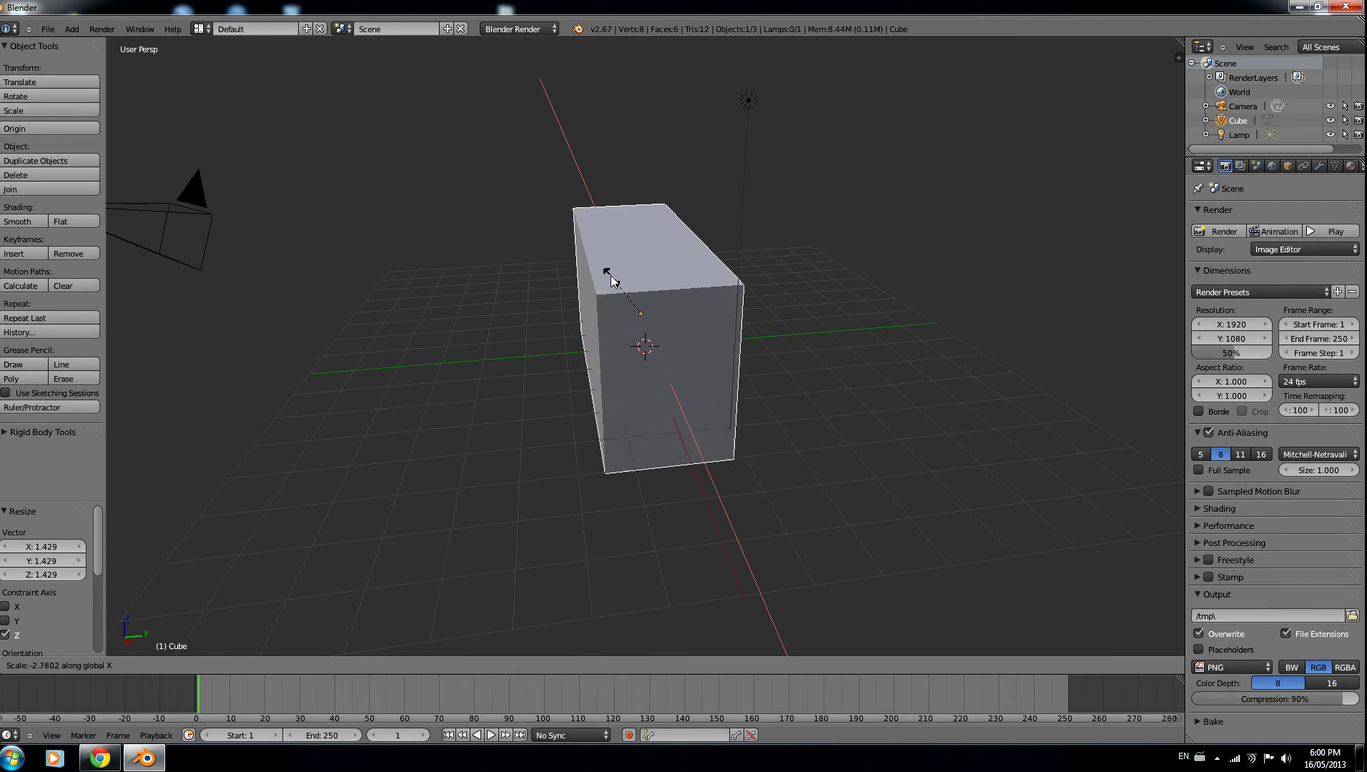
left_click(569, 270)
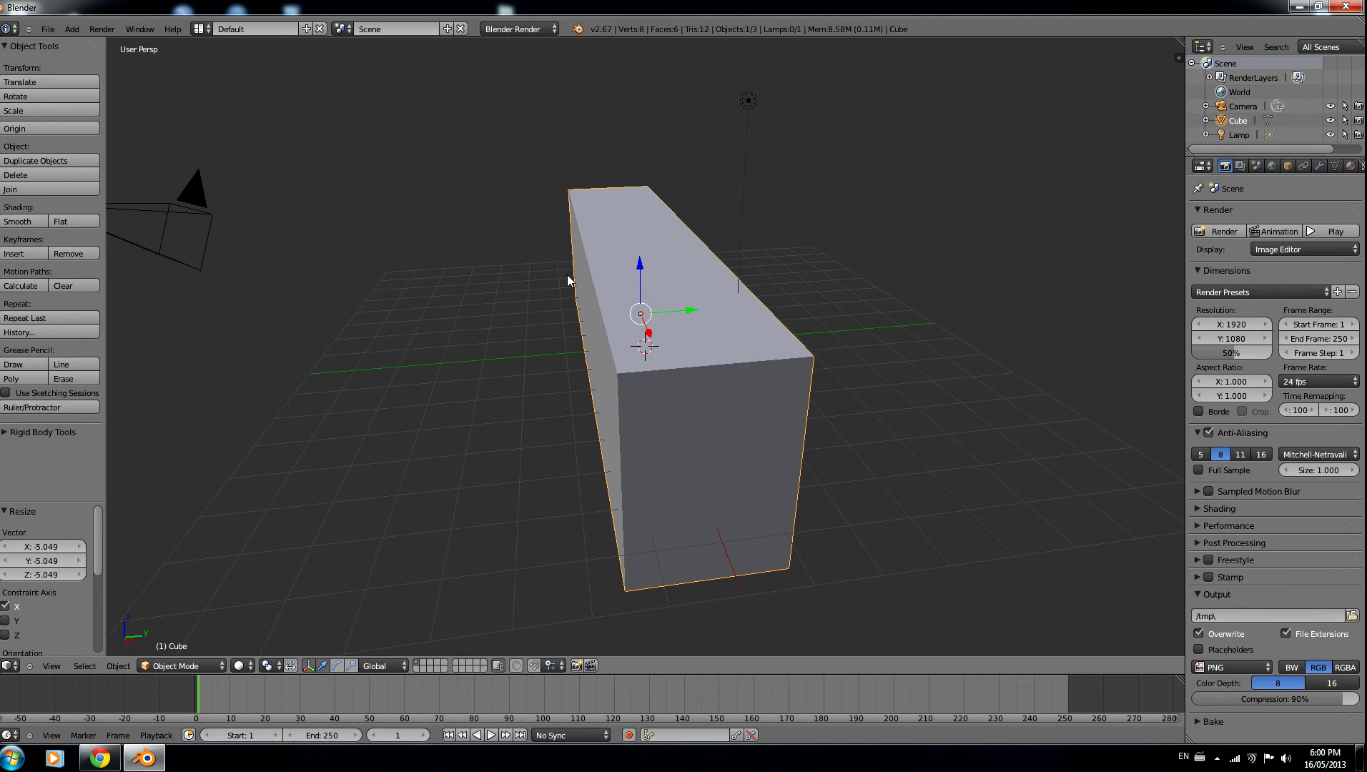
key("s")
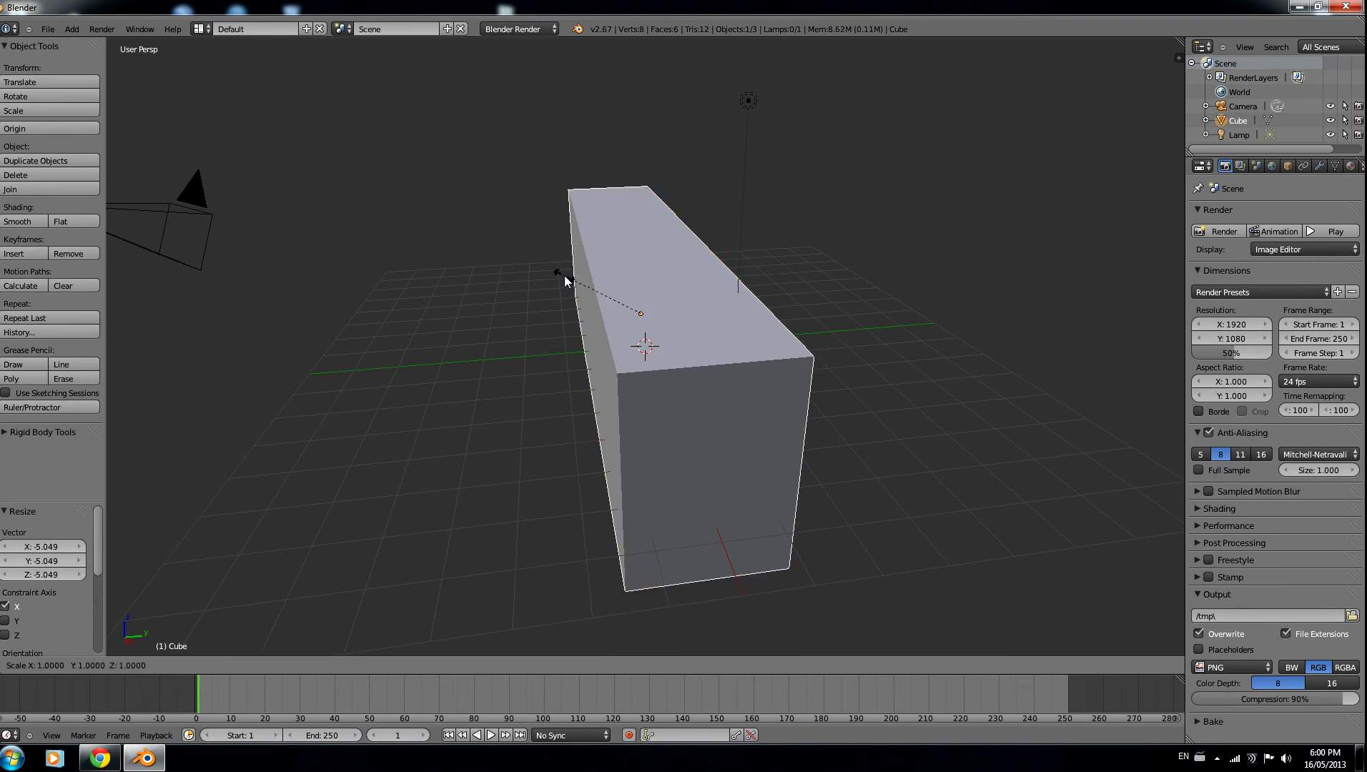
key("y")
left_click(283, 309)
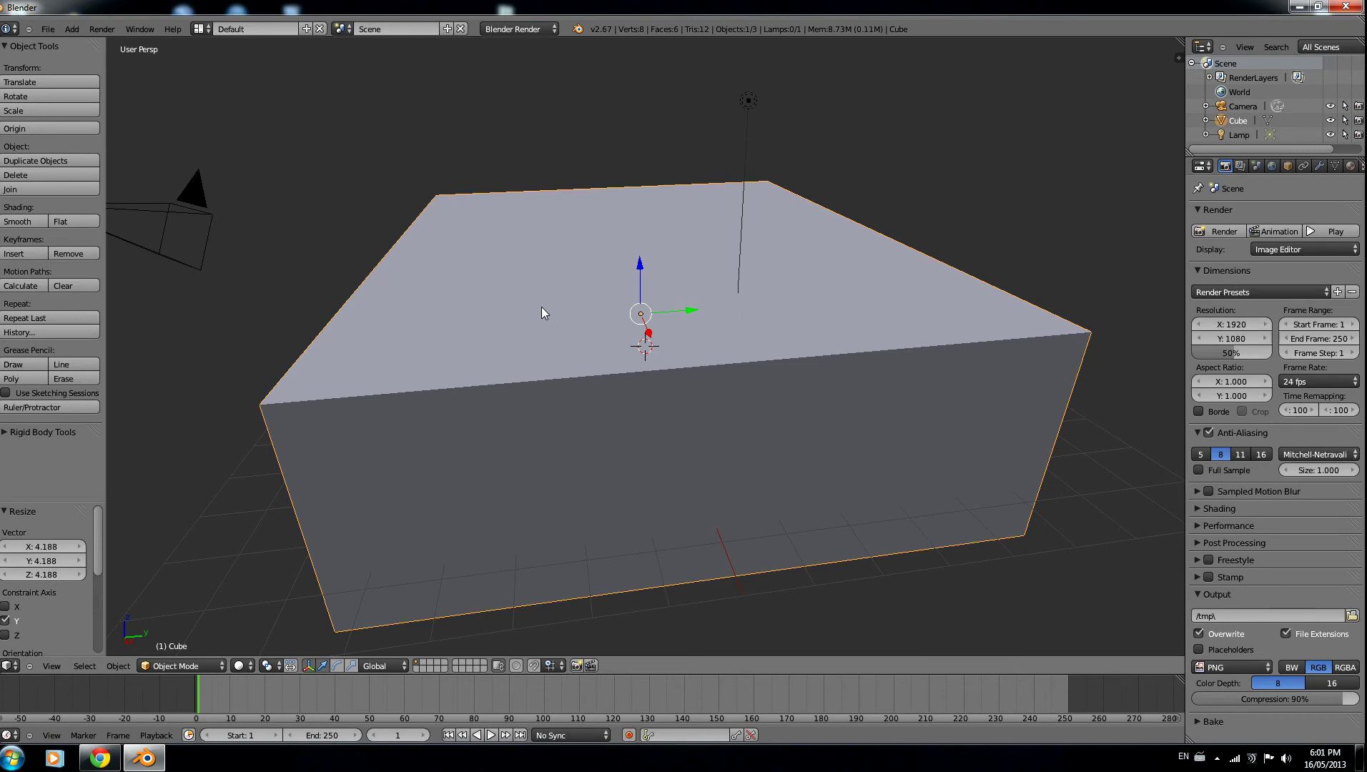
- Undo the axis-constrained scalings and the uniform scaling of the cube
key("ctrl+z")
key("ctrl+z")
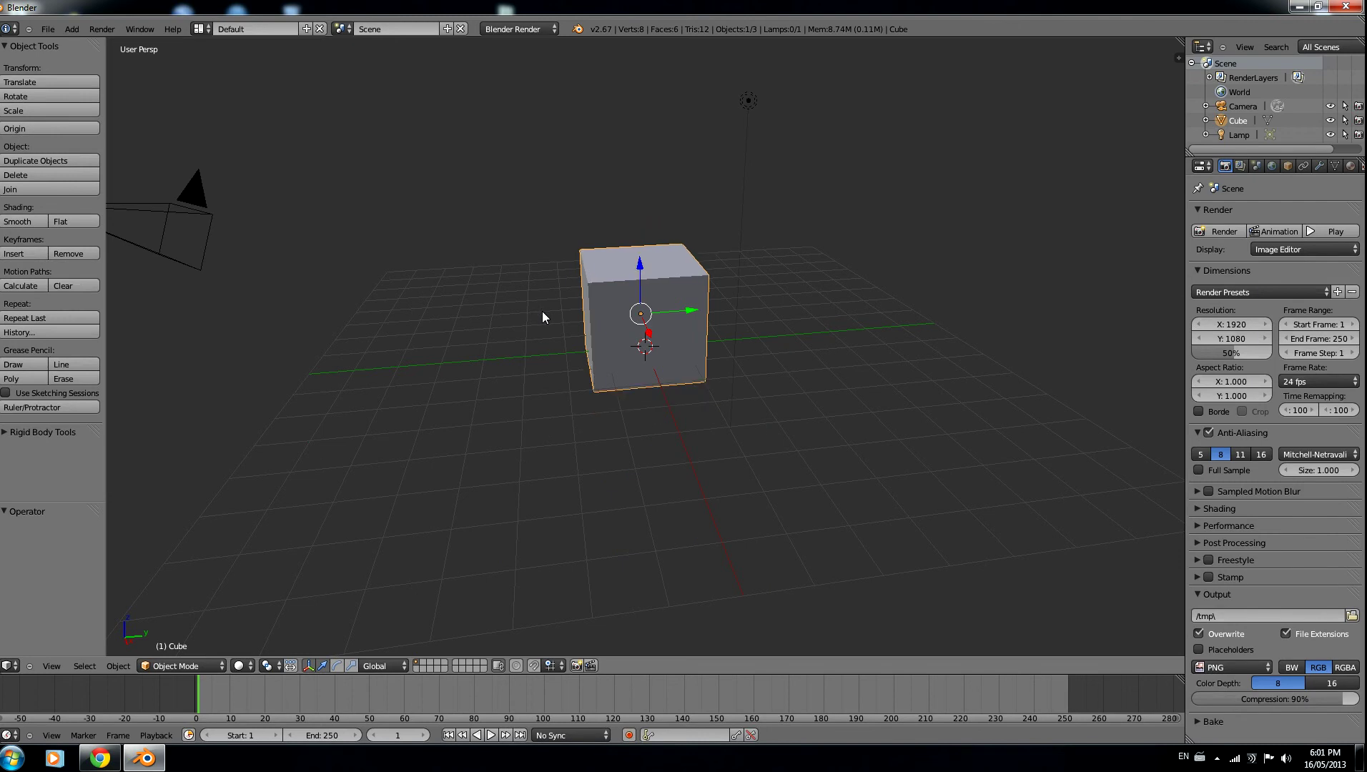
key("ctrl+z")
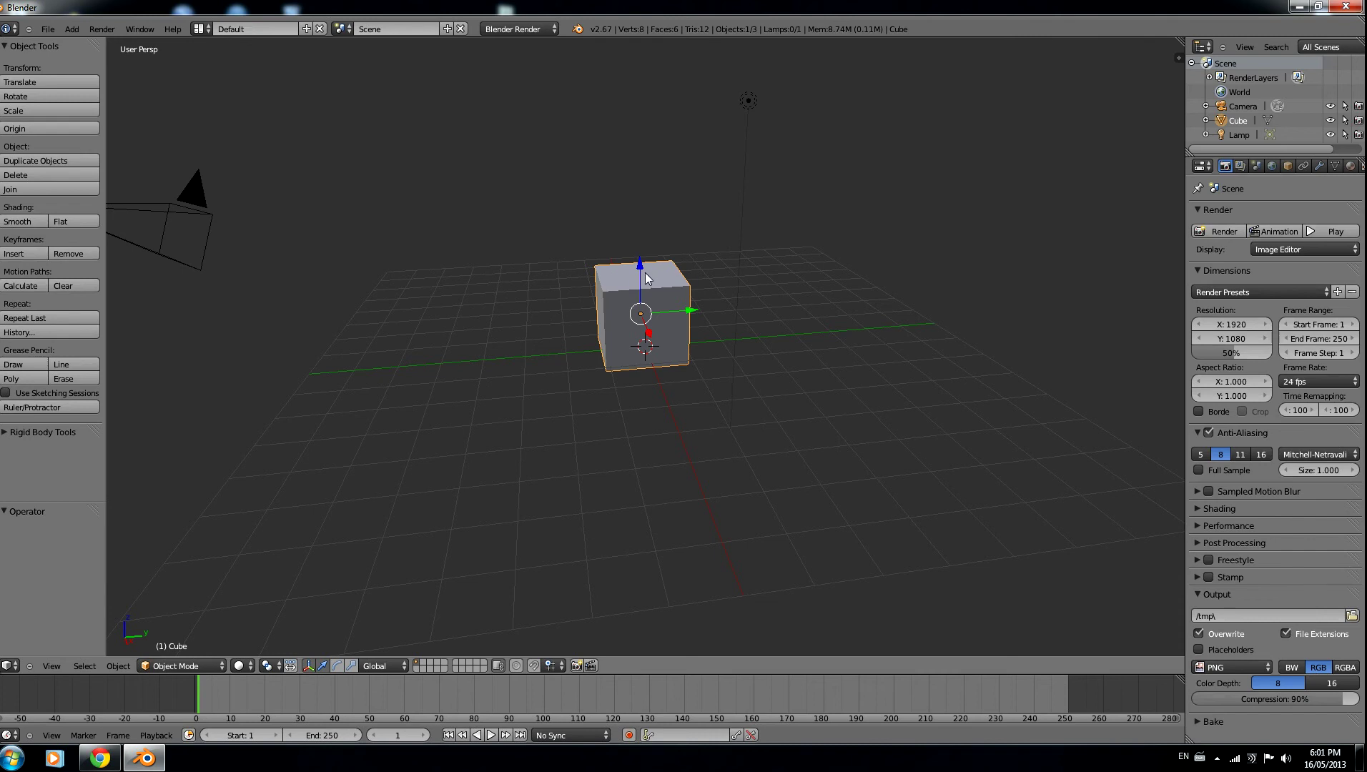
- Rotate the cube freely by about -989°, and around single axes by about 196° on X, 112° on Y and 212° on Z
key("r")
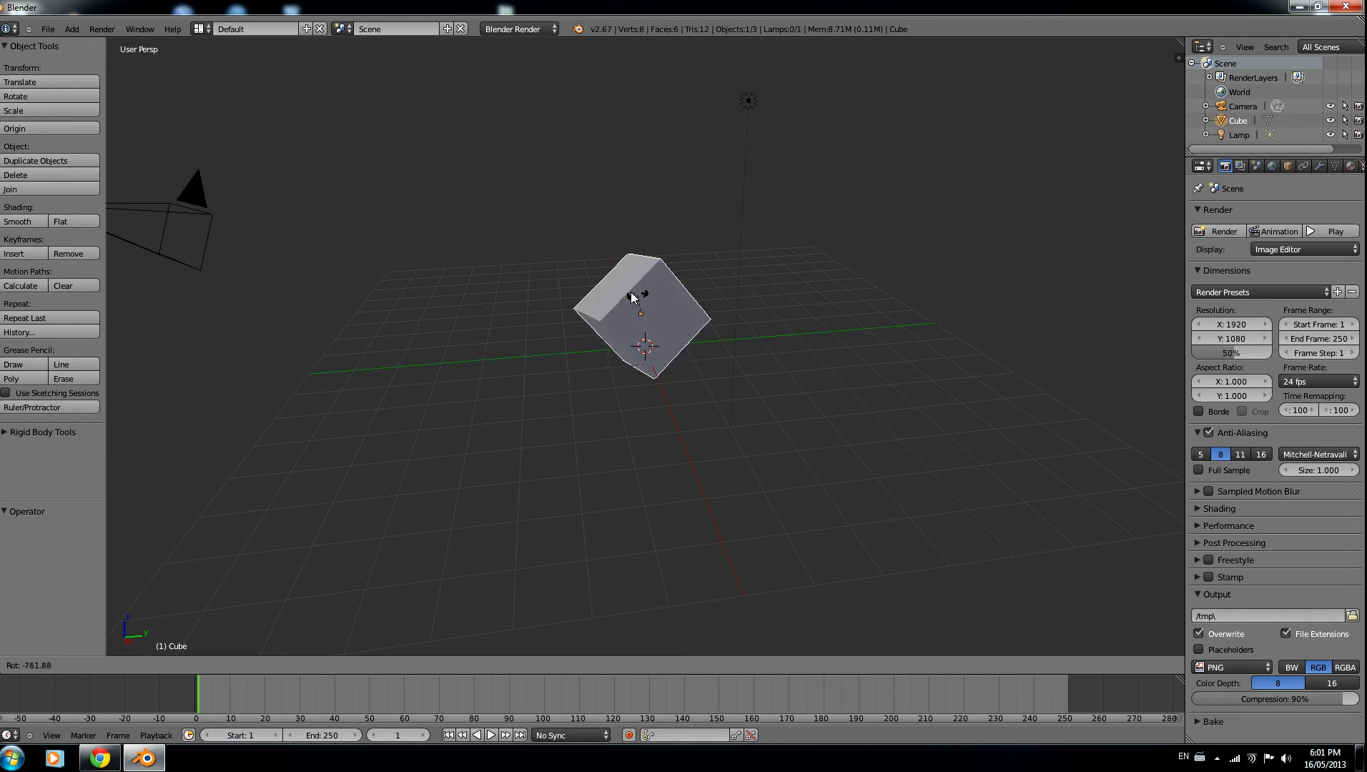
left_click(680, 334)
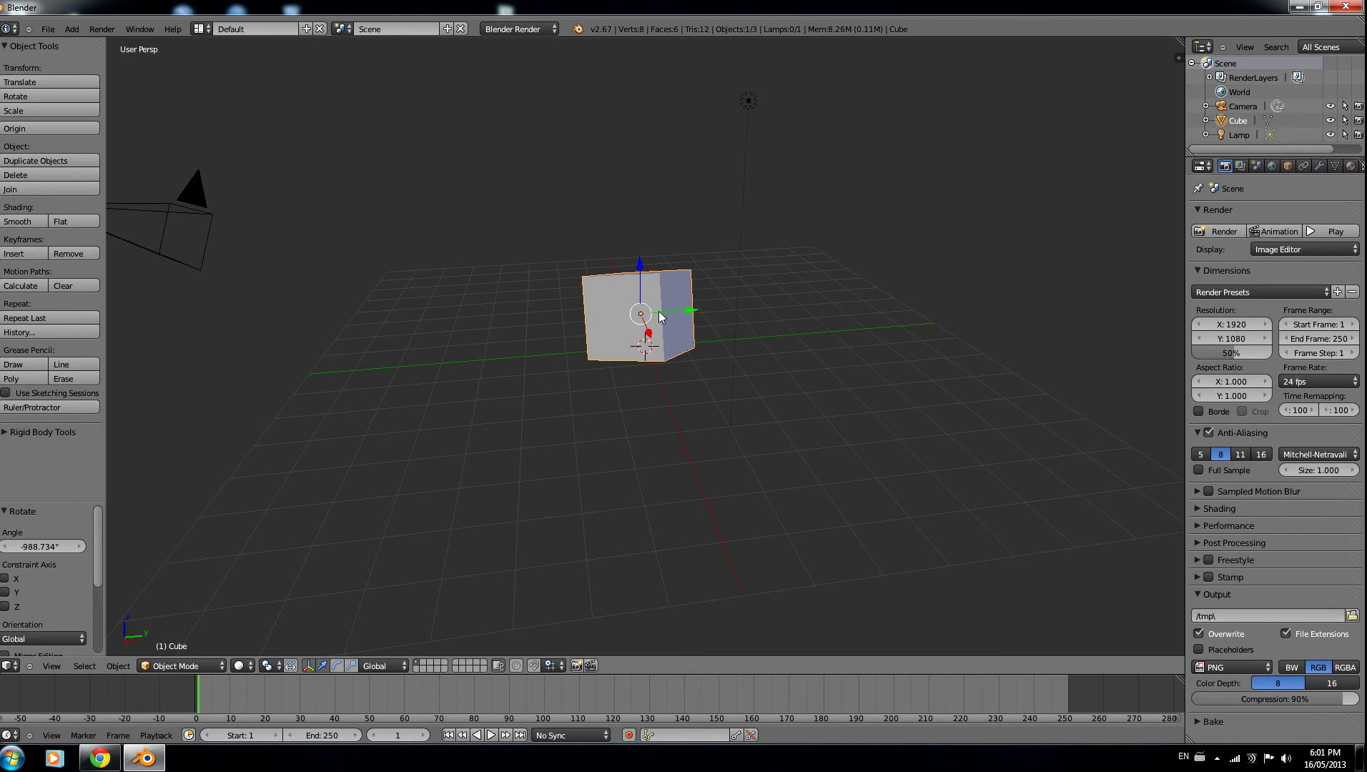
key("r")
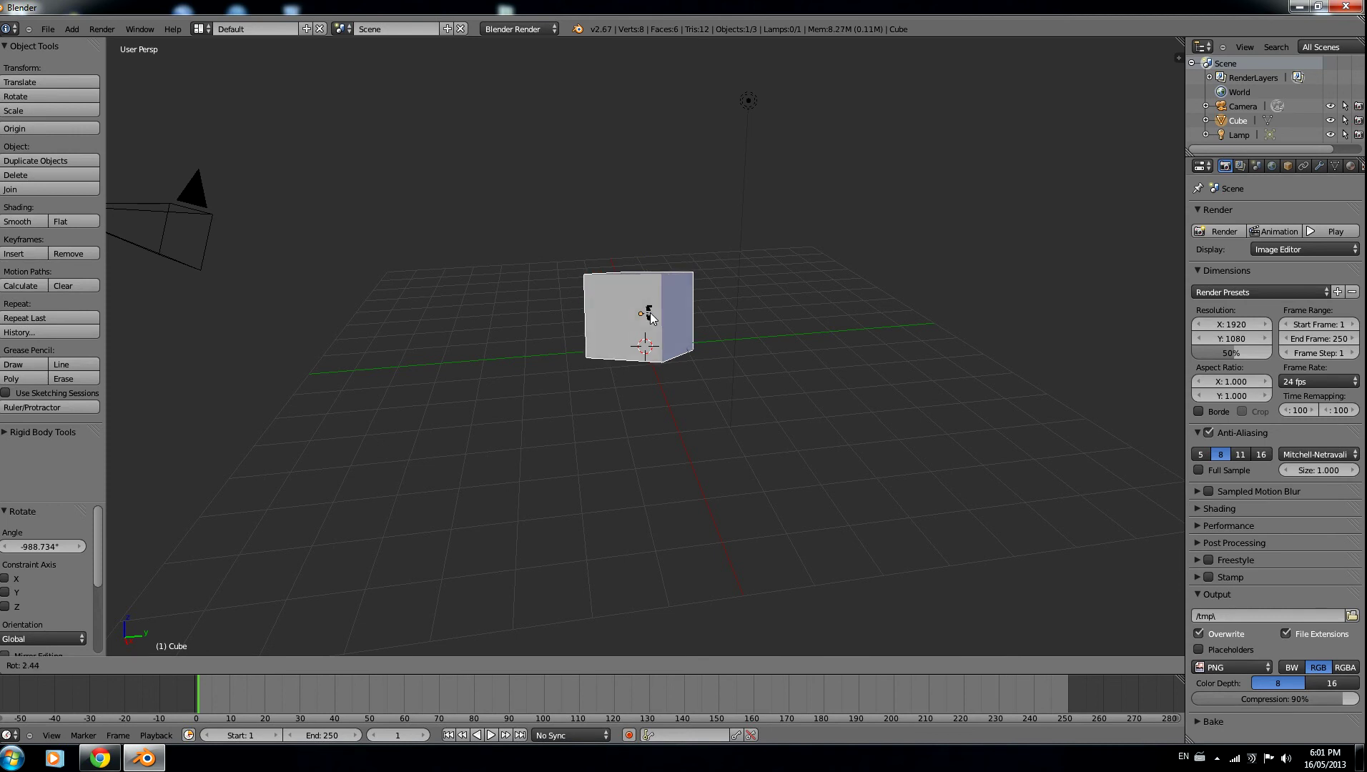
key("x")
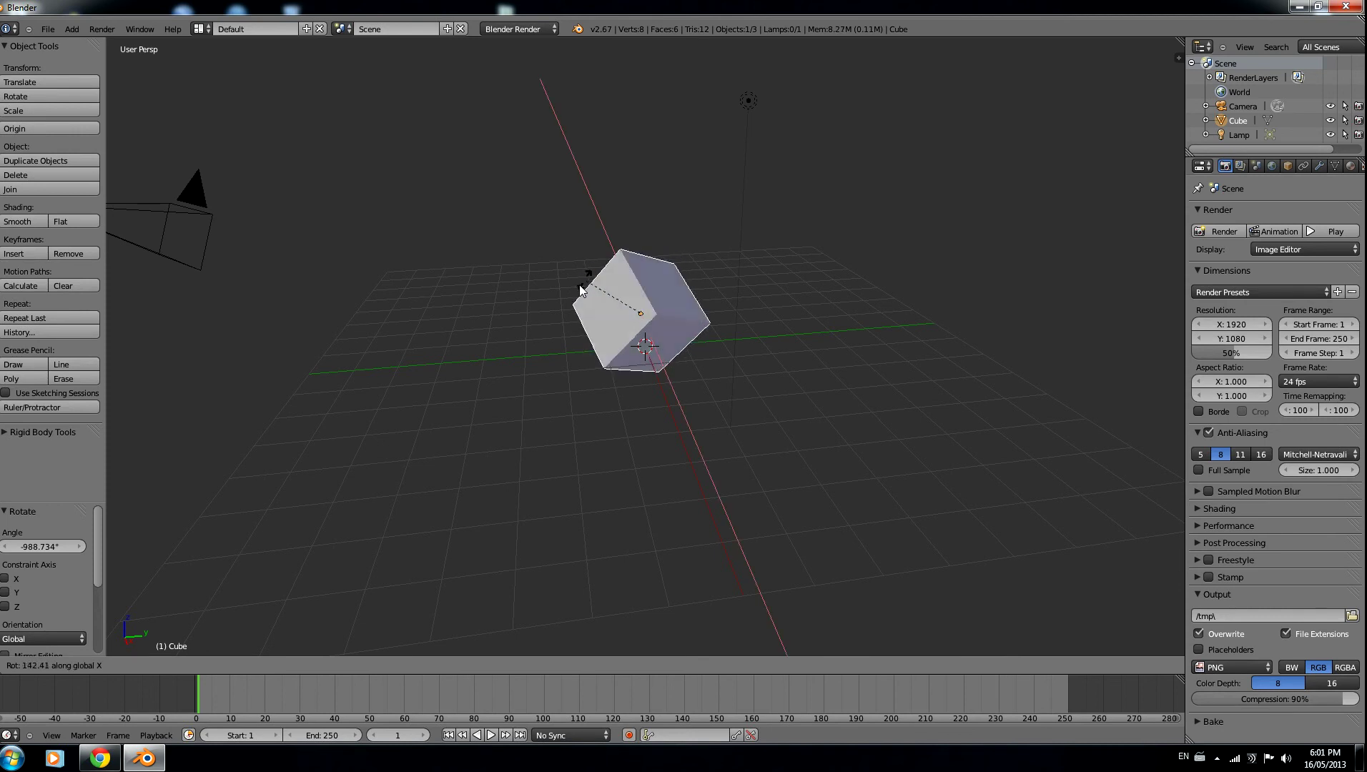
left_click(605, 329)
key("r")
key("y")
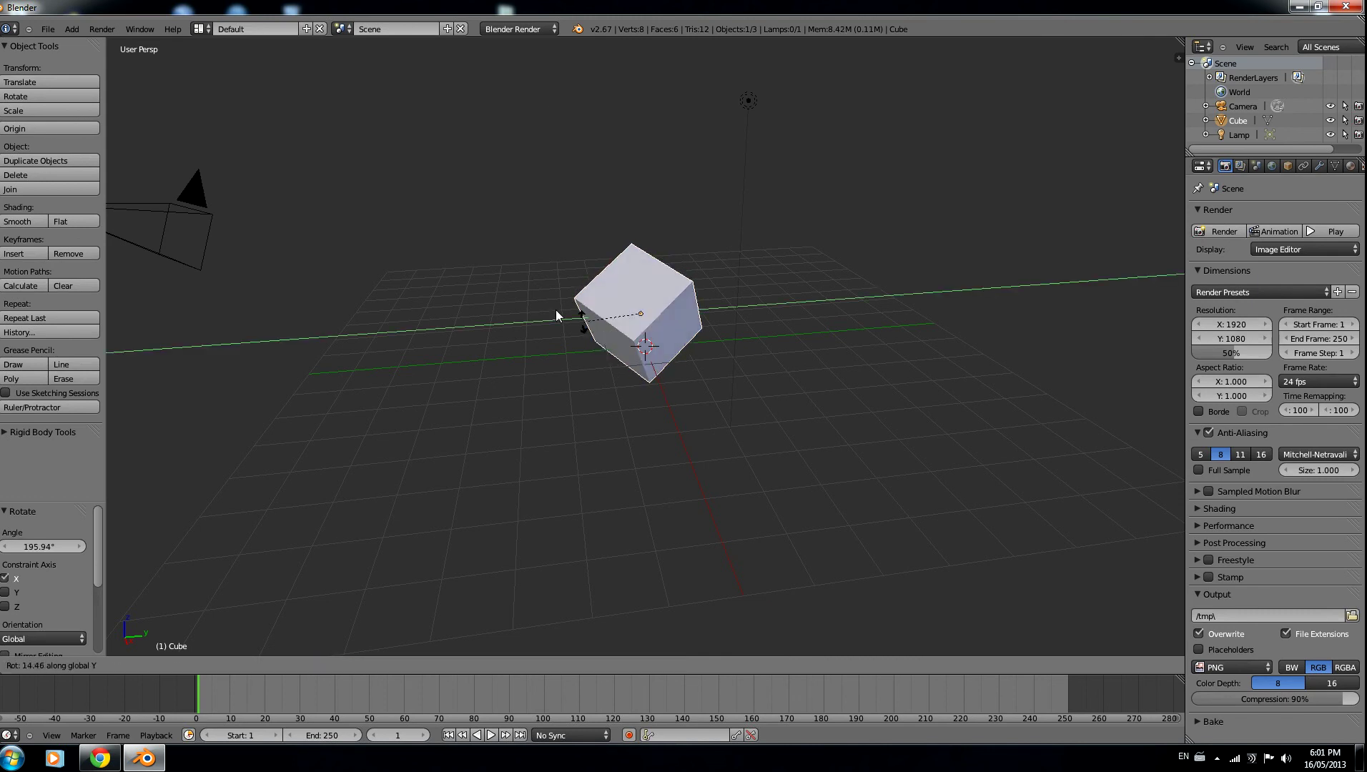
left_click(640, 199)
key("r")
key("z")
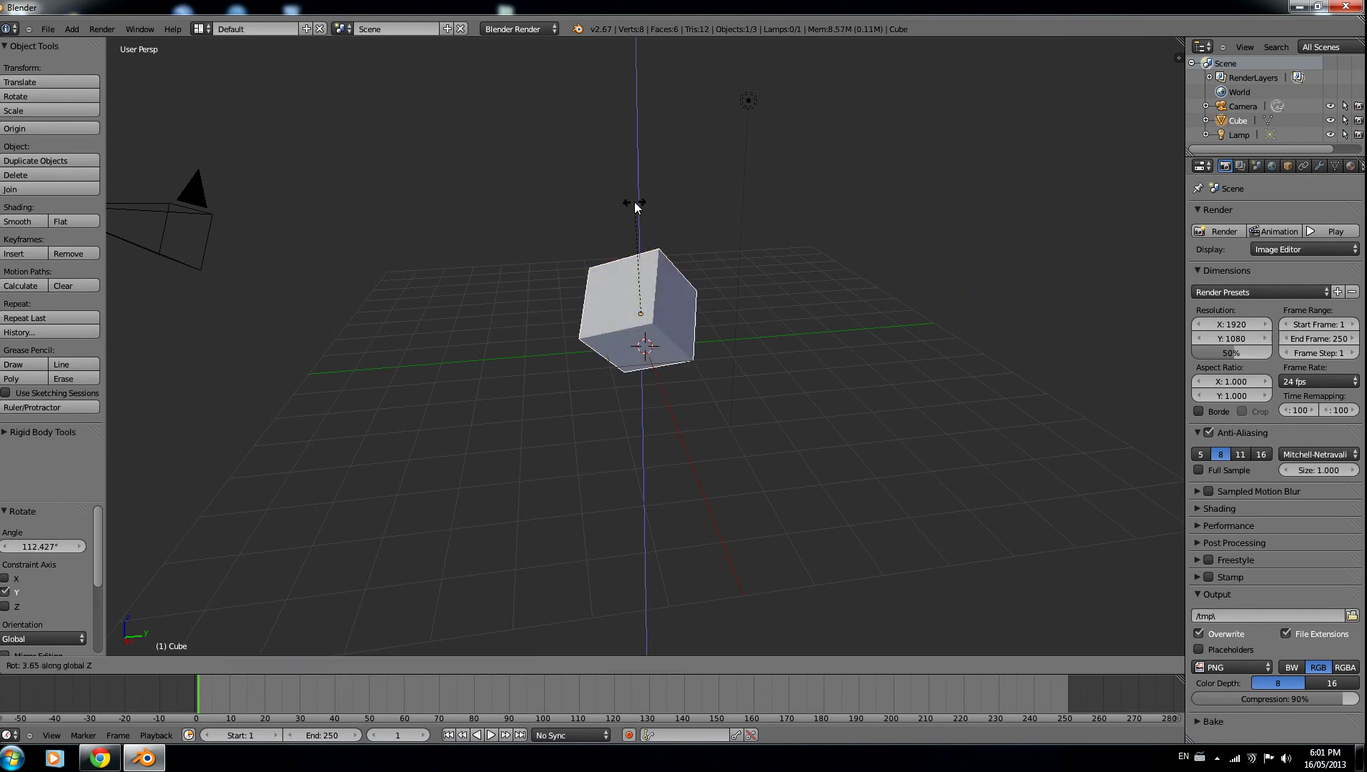
left_click(677, 386)
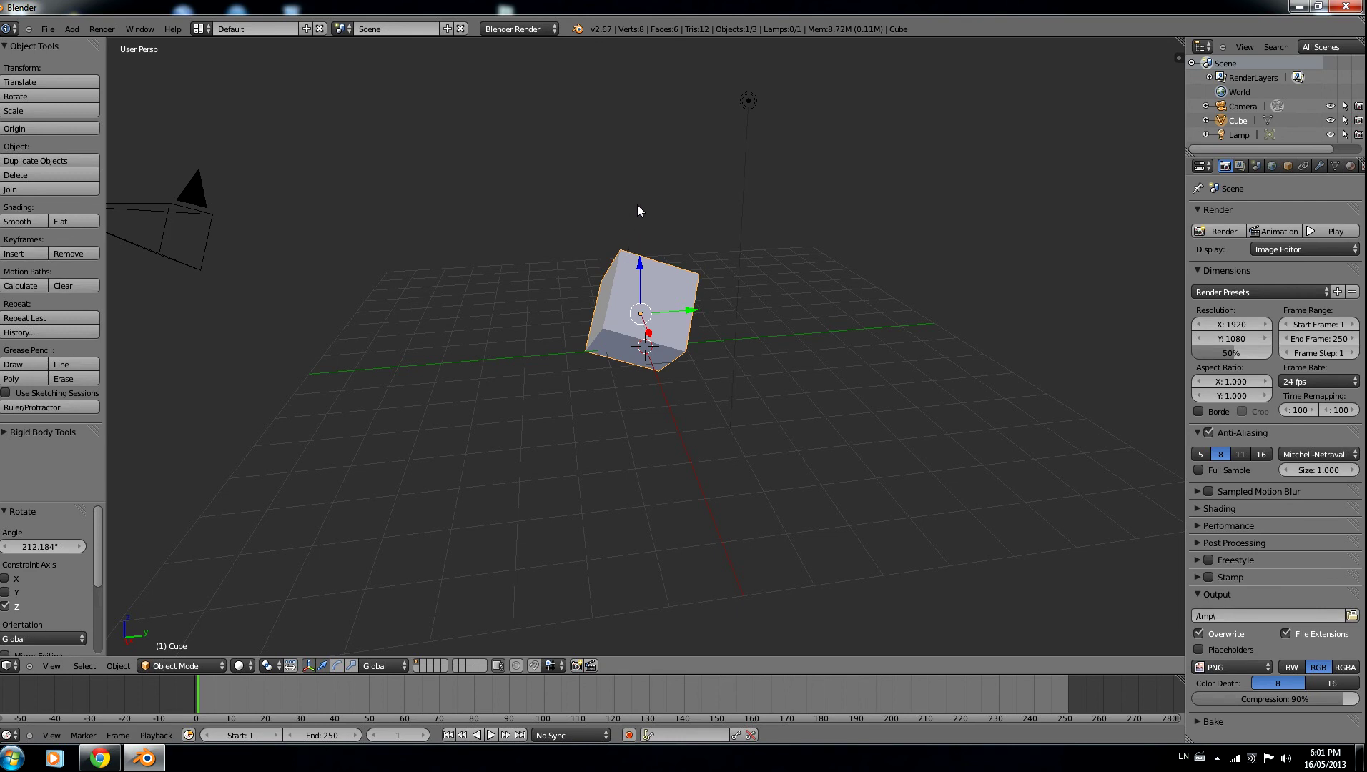
- Delete the cube and add a UV sphere mesh to the scene
key("x")
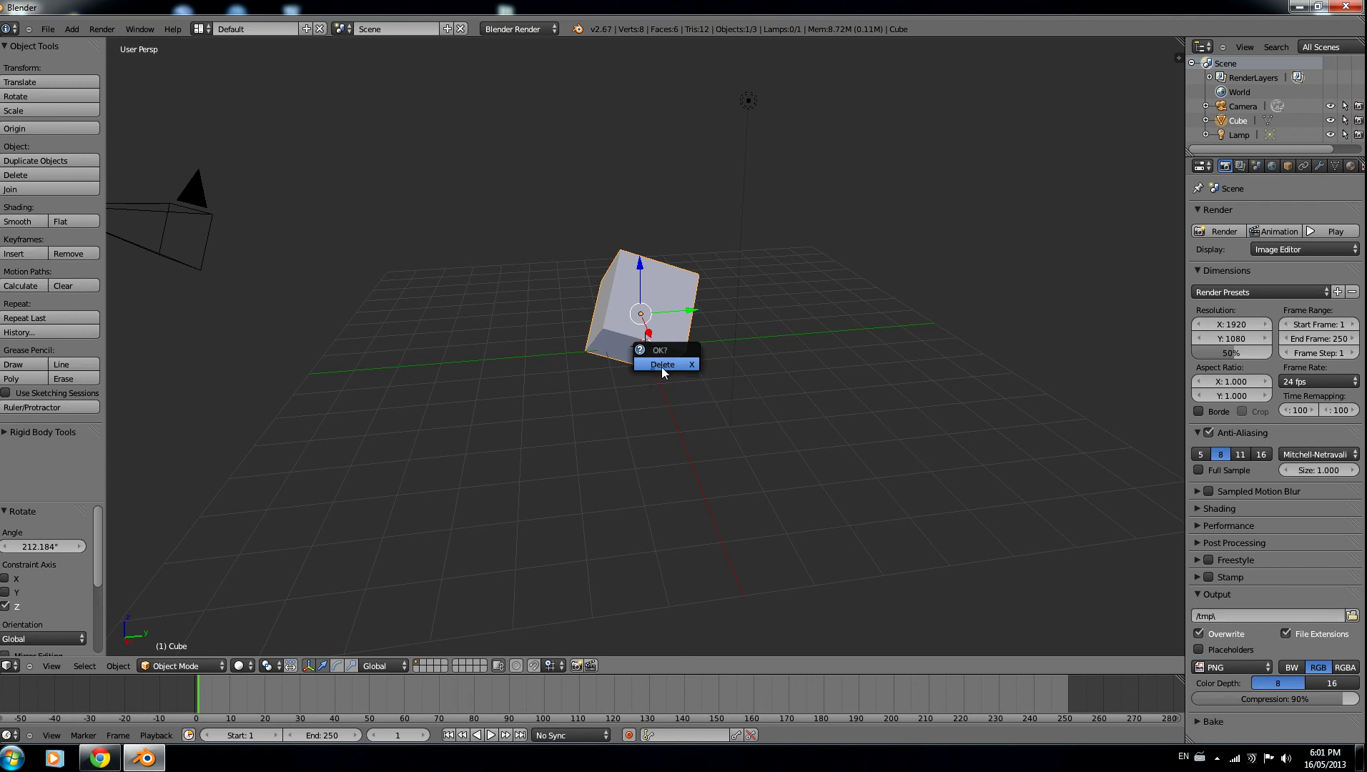
left_click(662, 365)
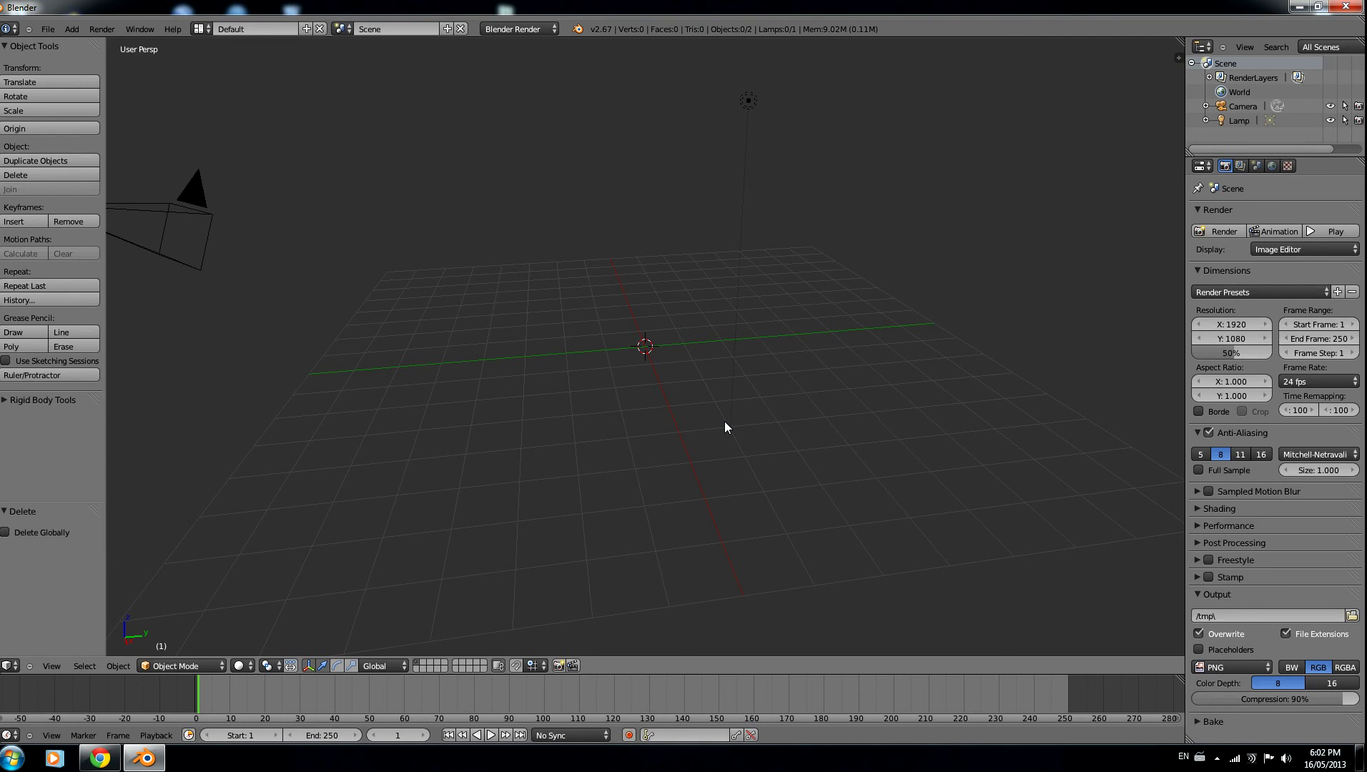
key("shift+a")
mouse_move(725, 422)
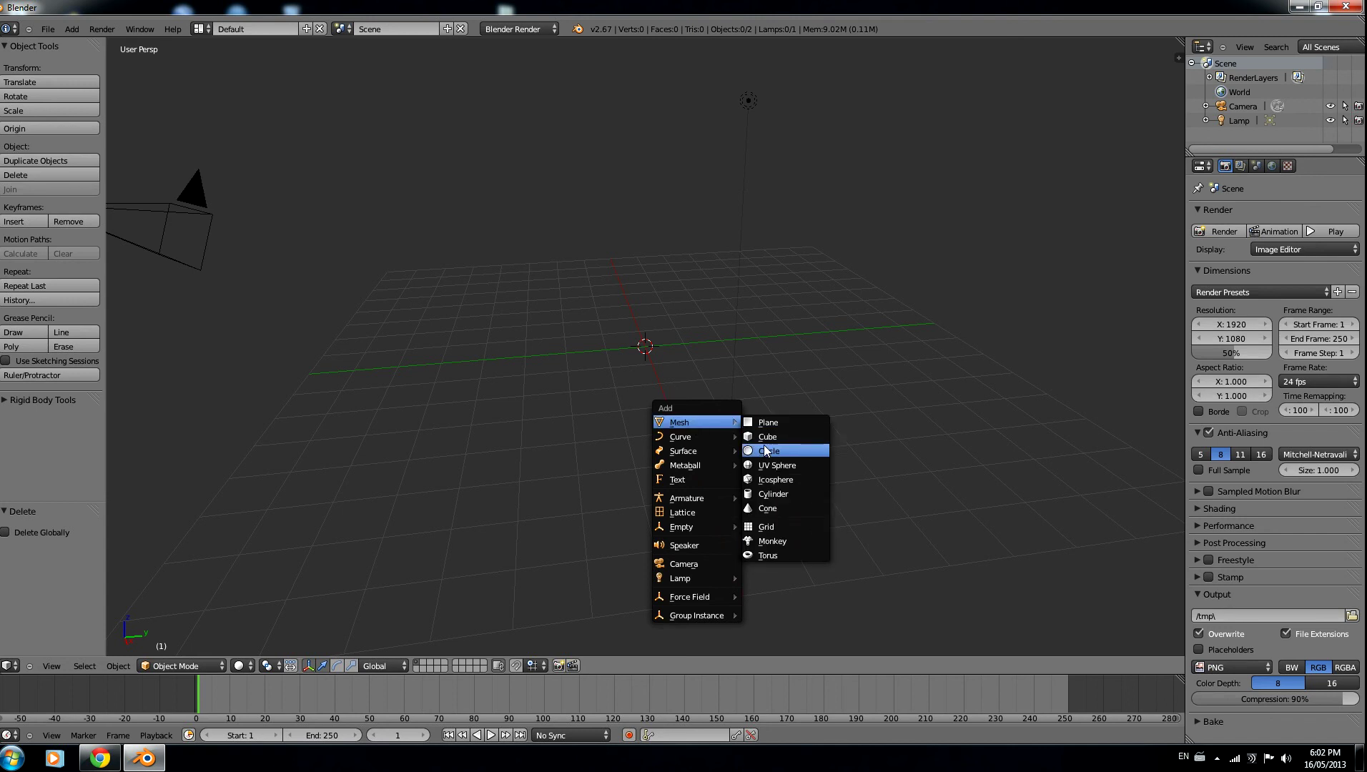
left_click(772, 466)
scroll(606, 421, "up", 5)
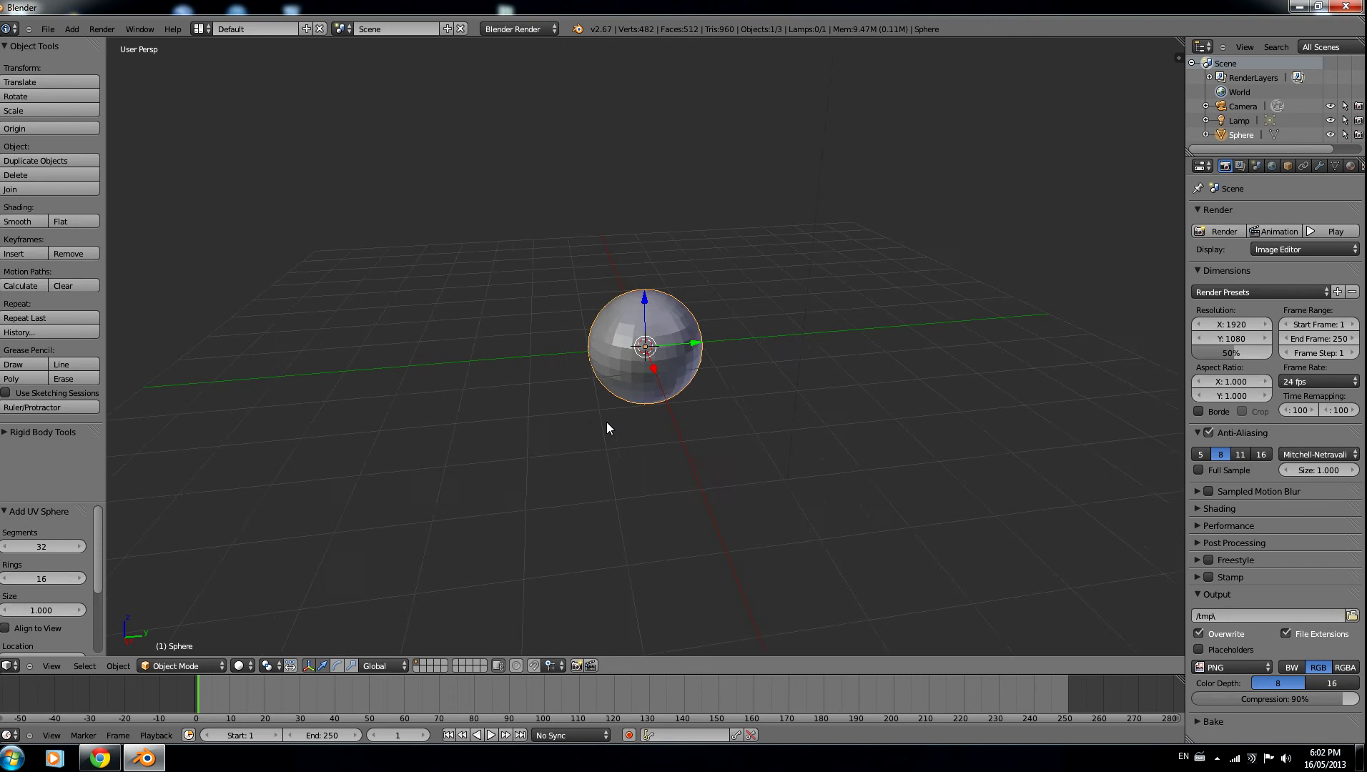
scroll(606, 421, "down", 5)
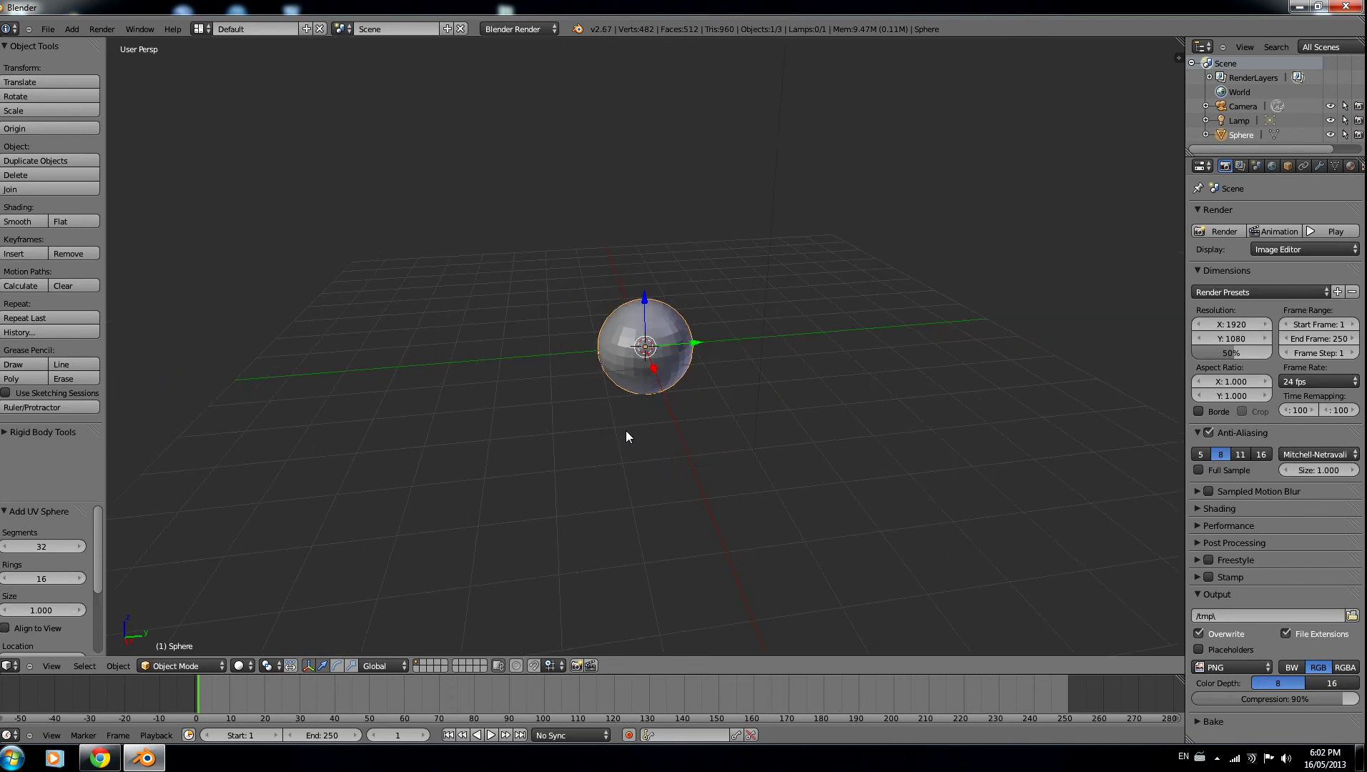
middle_click_drag(623, 429, 613, 383)
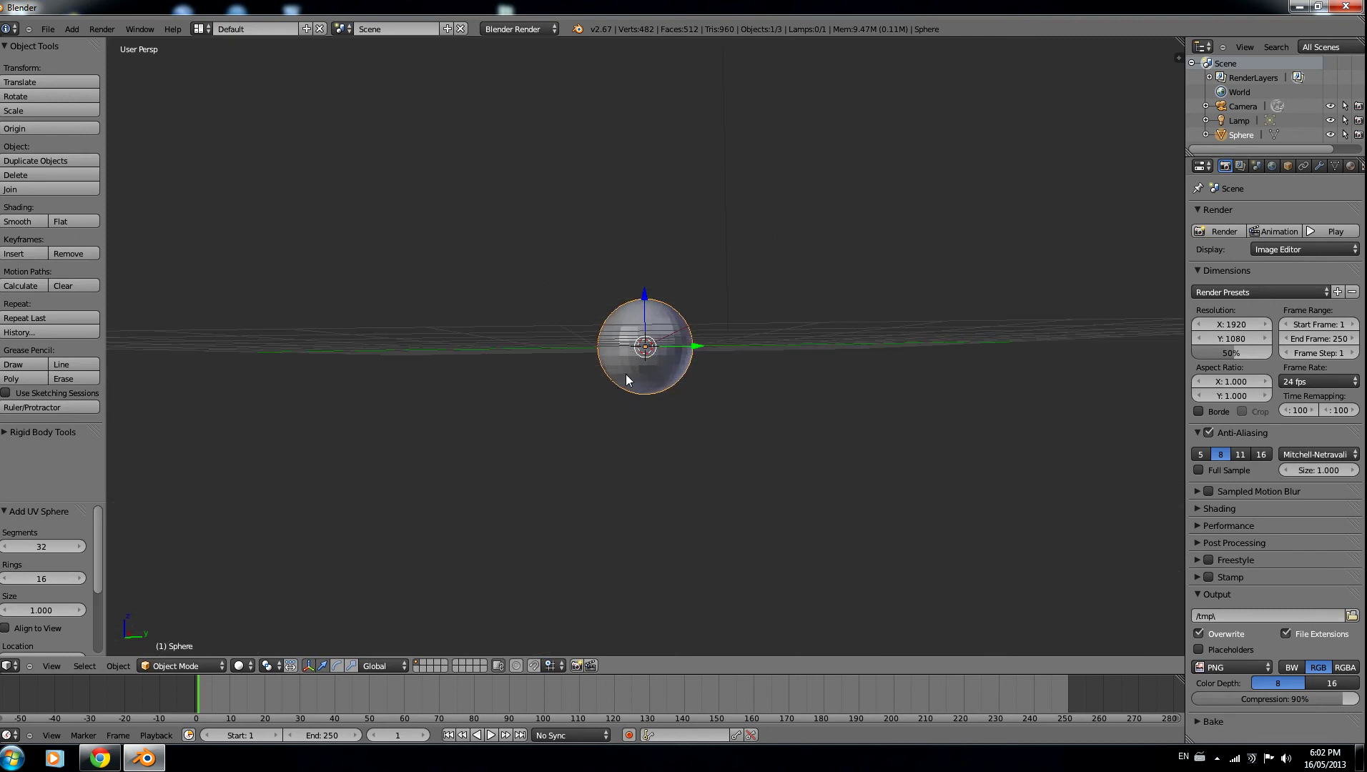
middle_click_drag(625, 374, 653, 458)
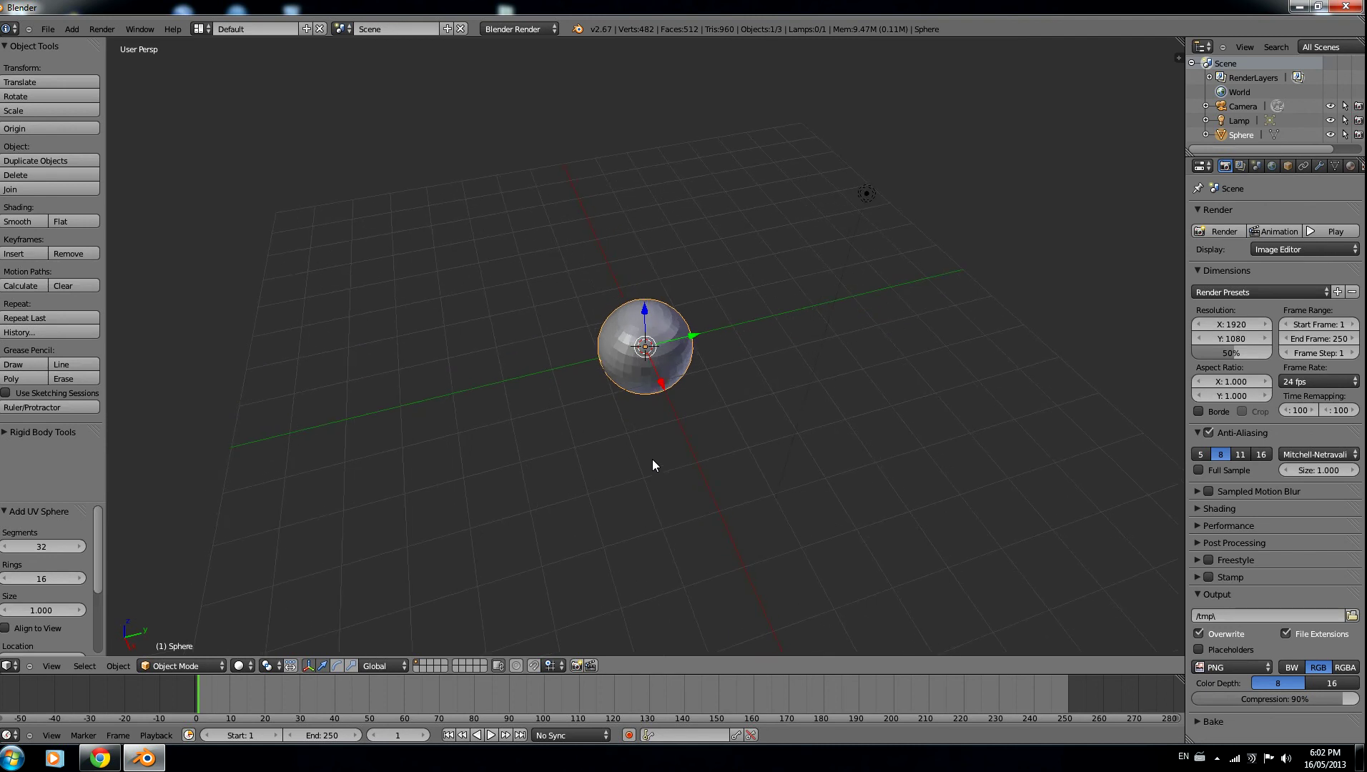